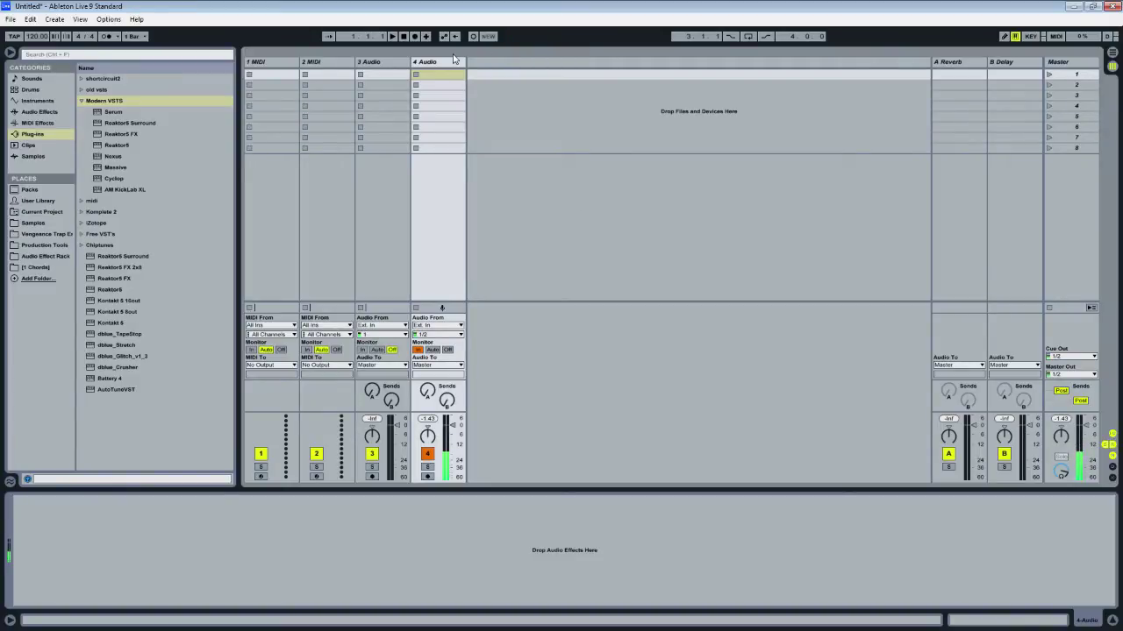
Load an empty Drum Rack onto the first MIDI track.
click(30, 90)
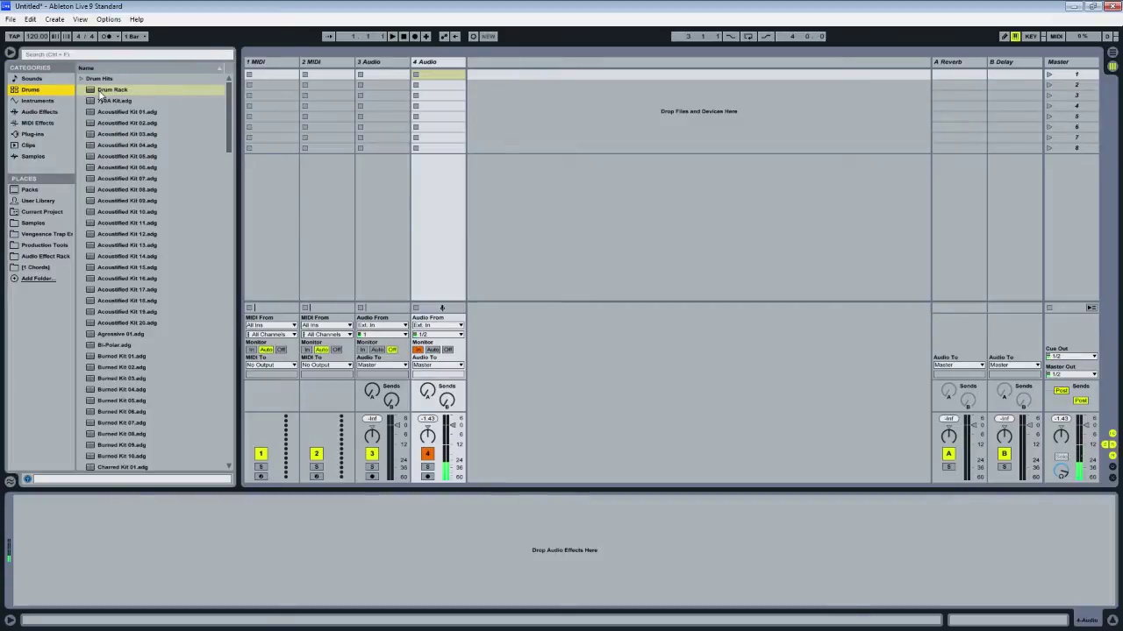
click(101, 91)
click(287, 66)
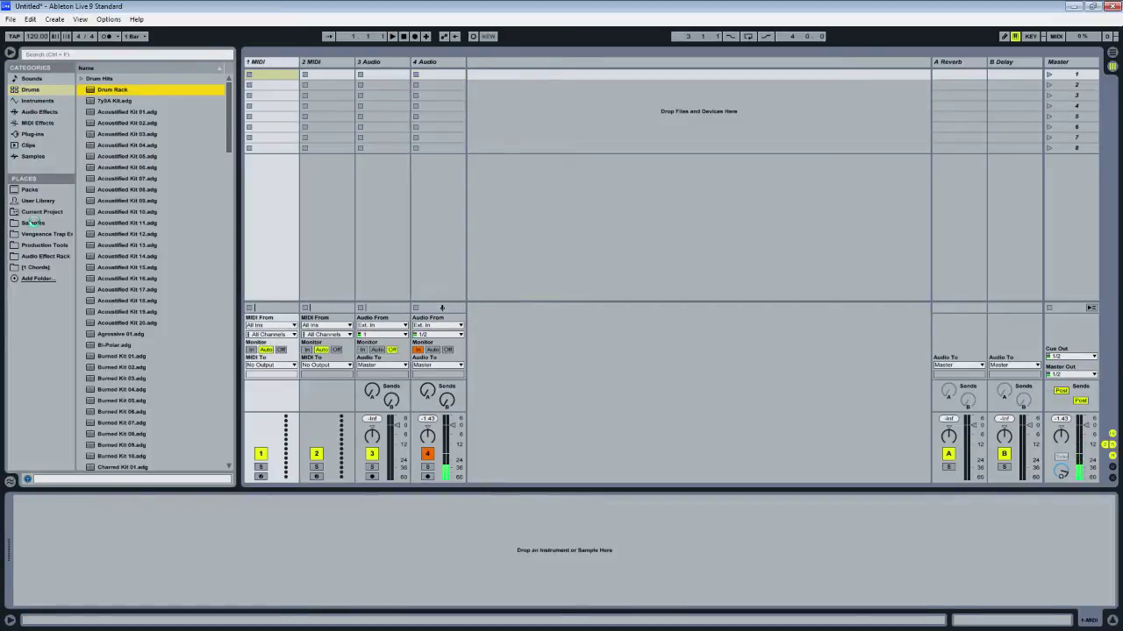
Open the Tri Samples - 808 Trapstep Pack Vol 2 sample folder and set the tempo to 160 BPM.
click(33, 224)
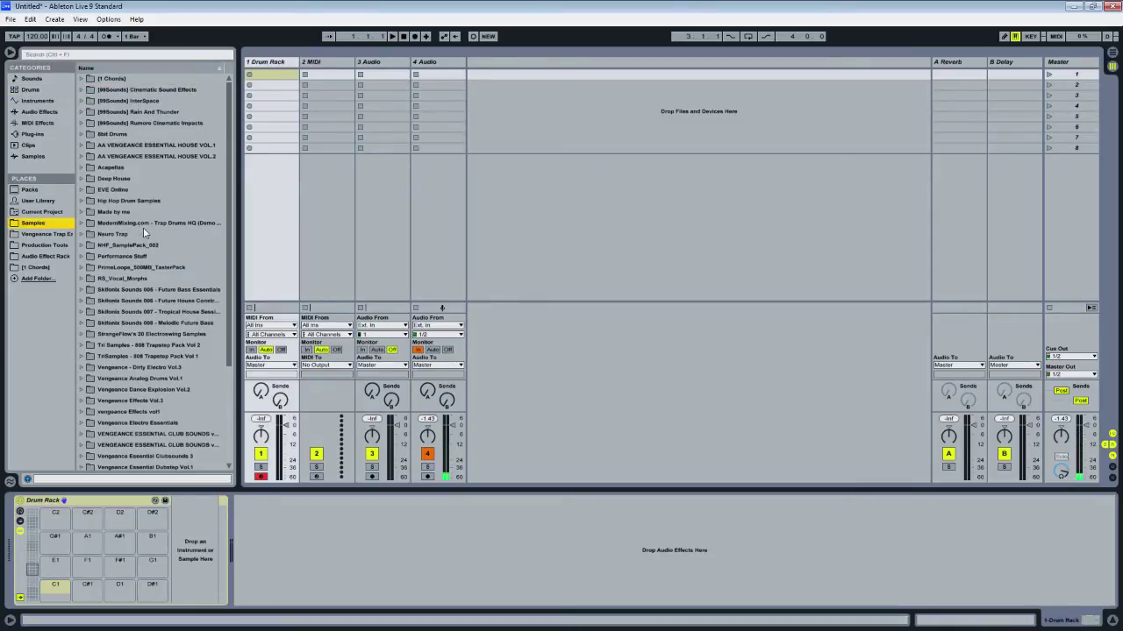
scroll(141, 221, down, 1)
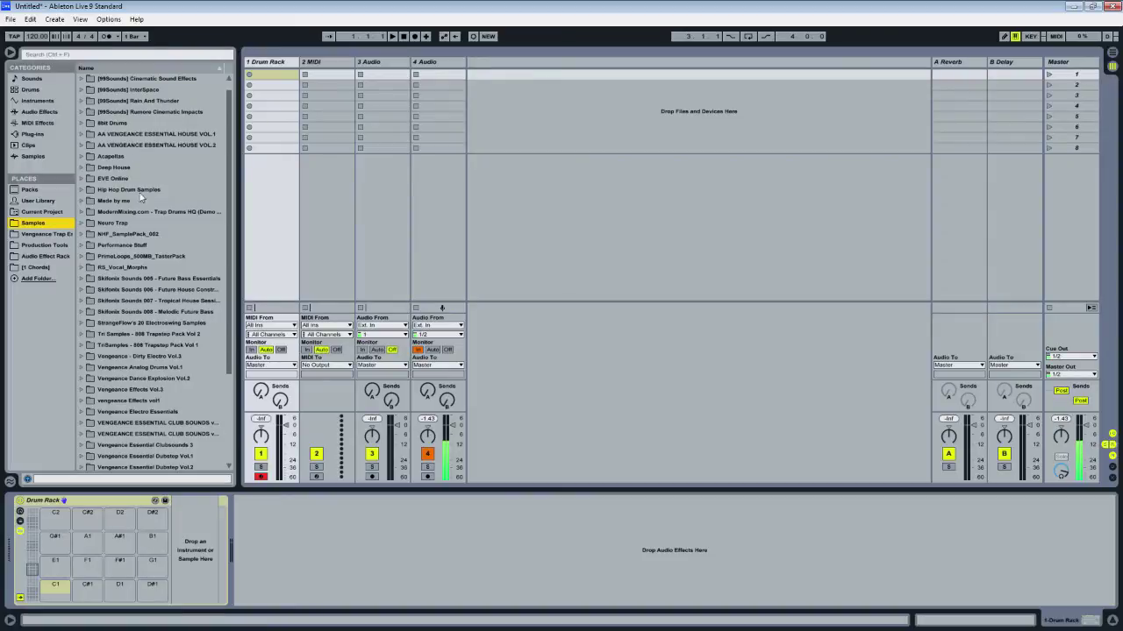
click(136, 338)
click(136, 337)
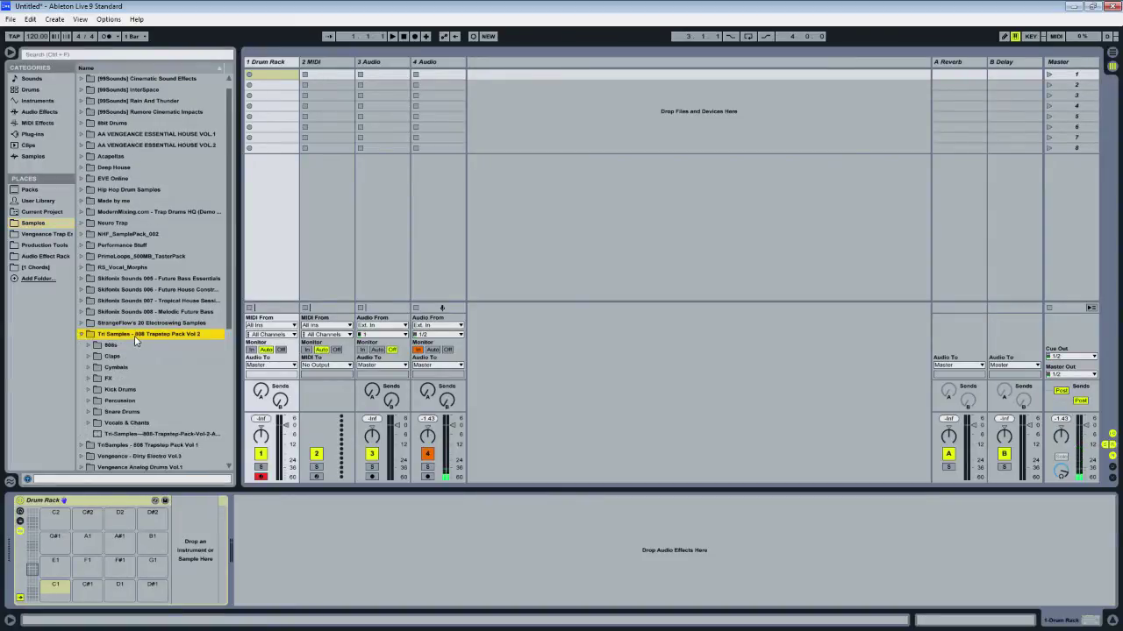
click(39, 39)
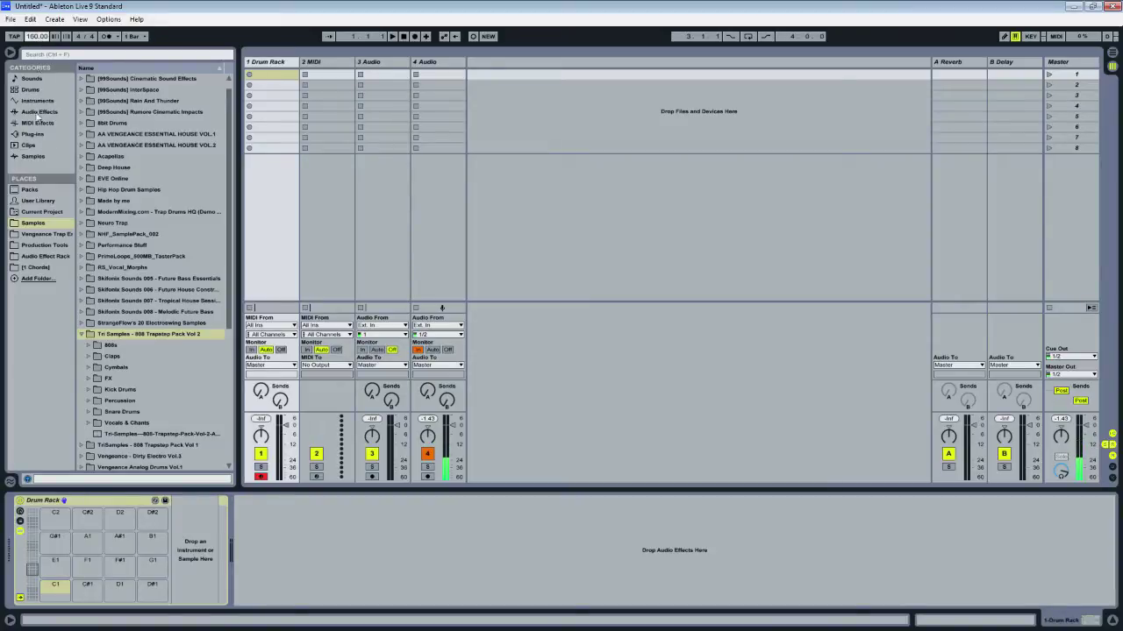
Assign Kick Drum 001 Tight.wav from the Kick Drums folder to the C1 pad of the Drum Rack.
click(92, 390)
click(138, 400)
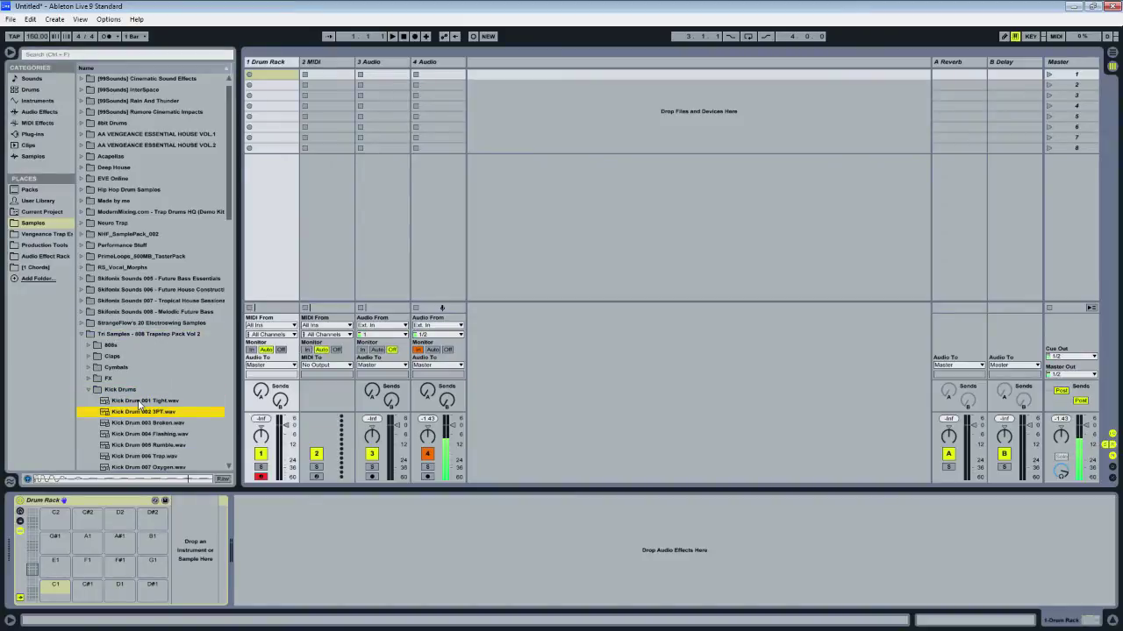
drag(138, 403, 57, 593)
Preview the pack's snares and assign Snare Drum 001 3PT Snare Clap.wav to the Drum Rack's D1 pad.
click(92, 389)
click(92, 411)
scroll(156, 443, down, 1)
click(145, 423)
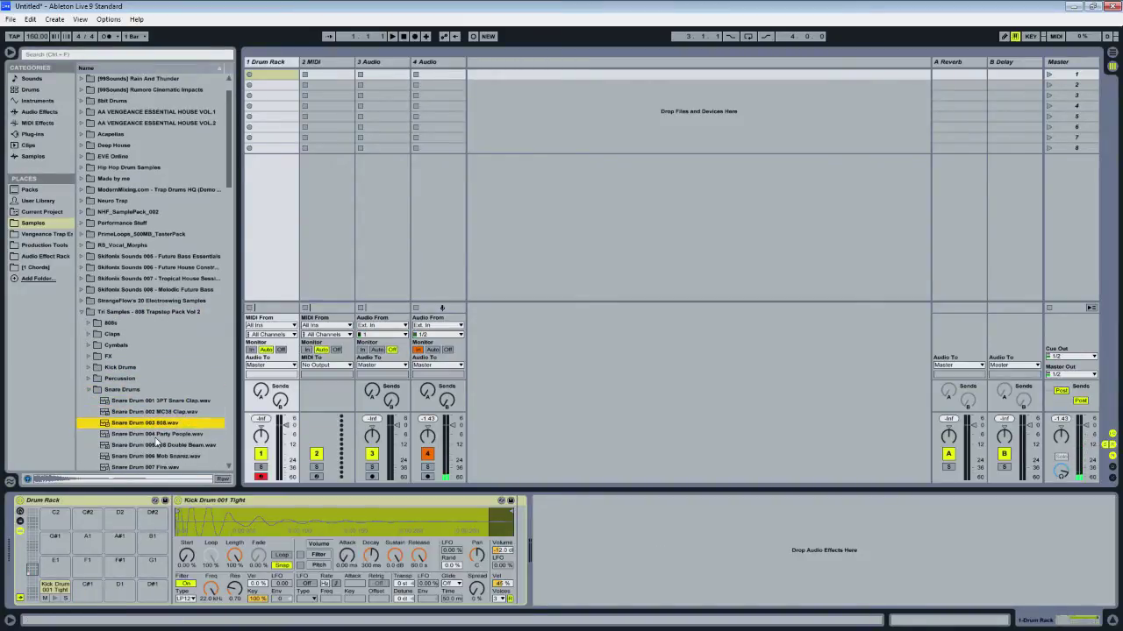
key(Up)
key(Up)
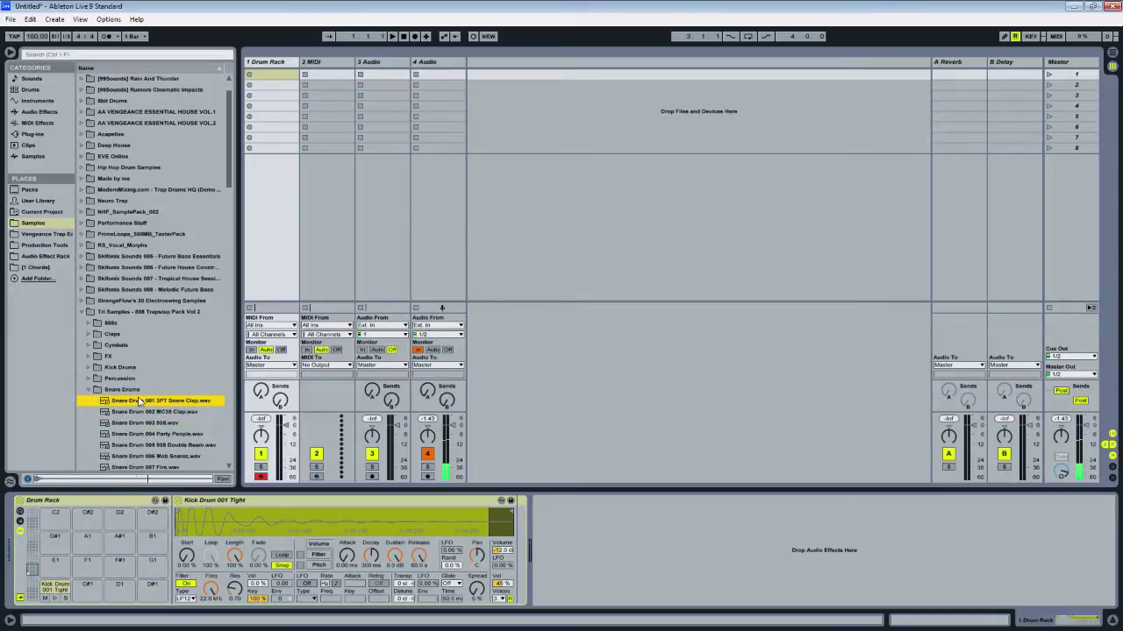
drag(151, 403, 120, 588)
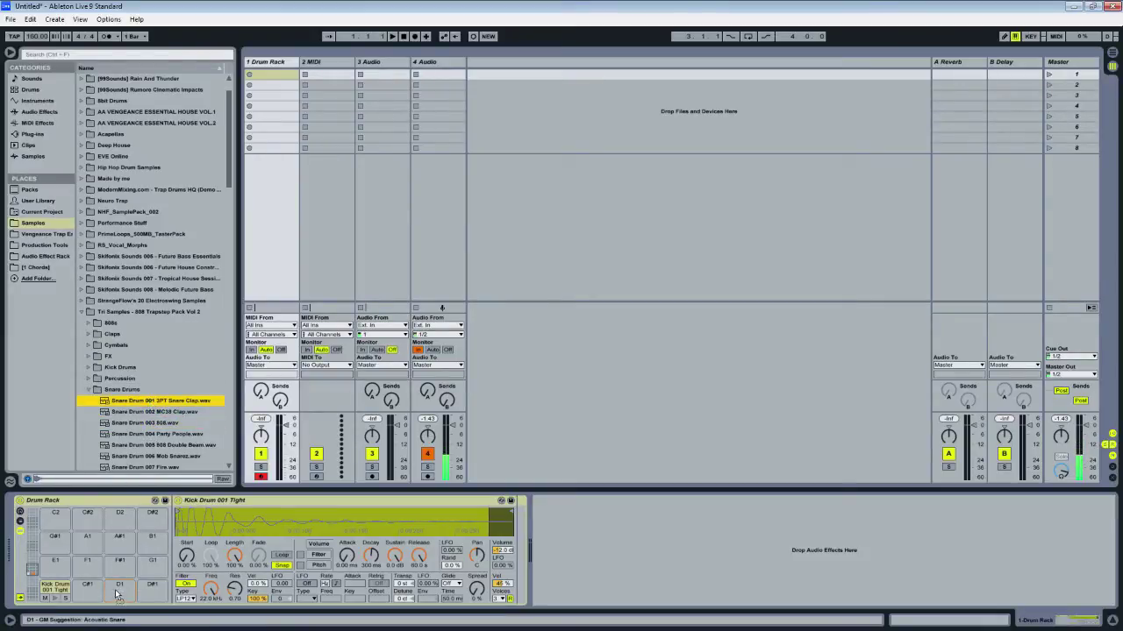
Assign HiHat Closed 001 808 Hatz.wav from the Cymbals folder to the Drum Rack's F#1 pad.
click(88, 349)
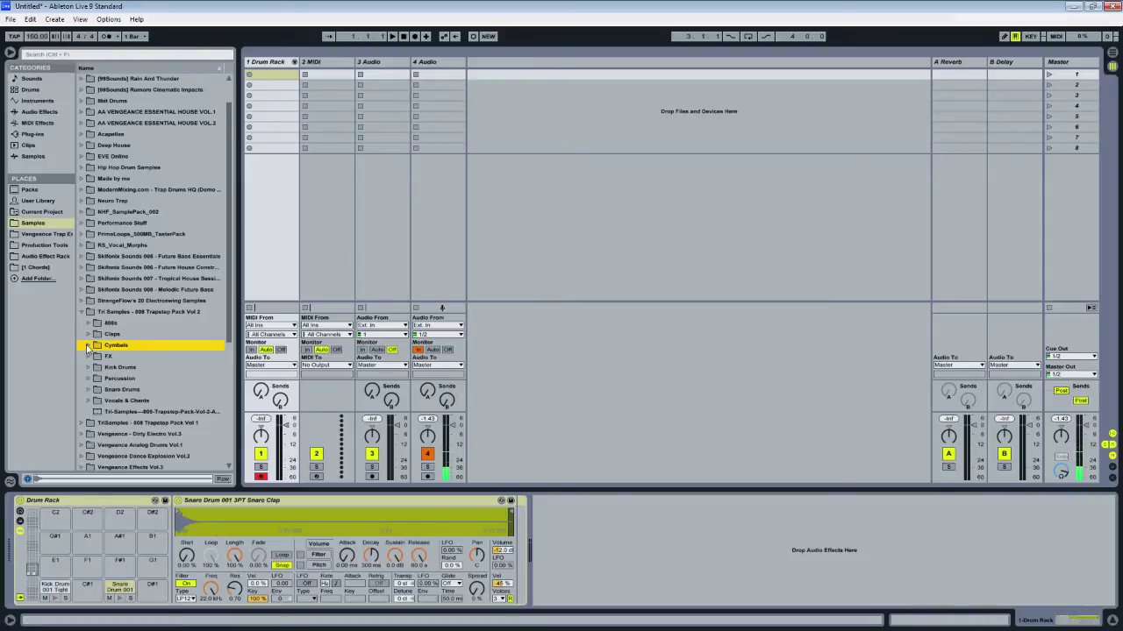
click(88, 347)
key(Down)
key(Down)
key(Down)
key(Down)
key(Down)
key(Down)
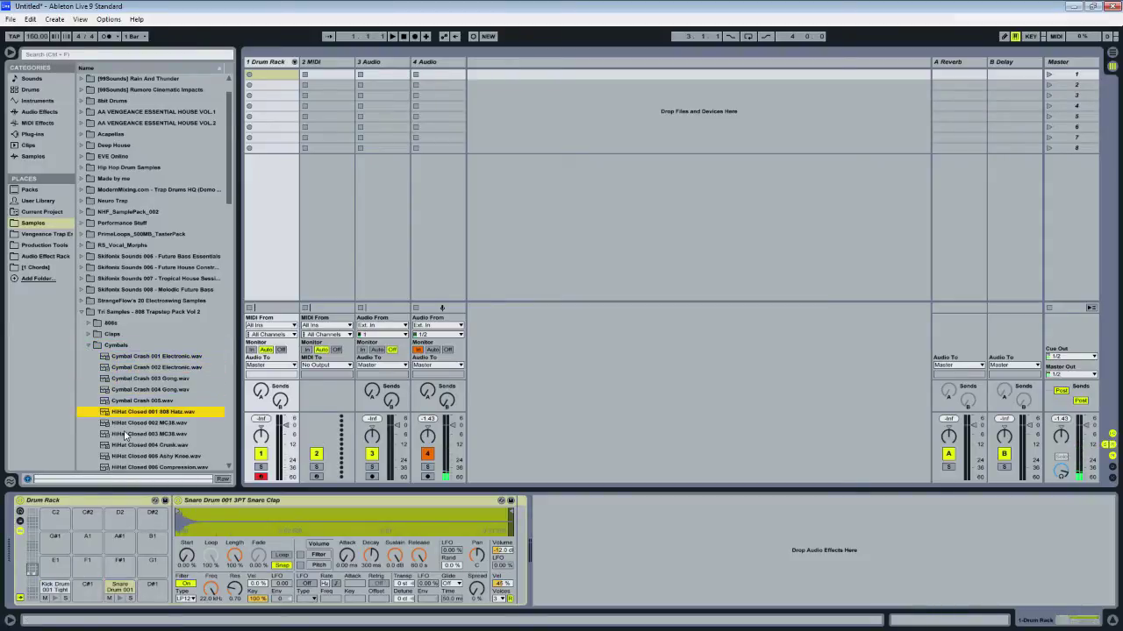
drag(138, 412, 120, 563)
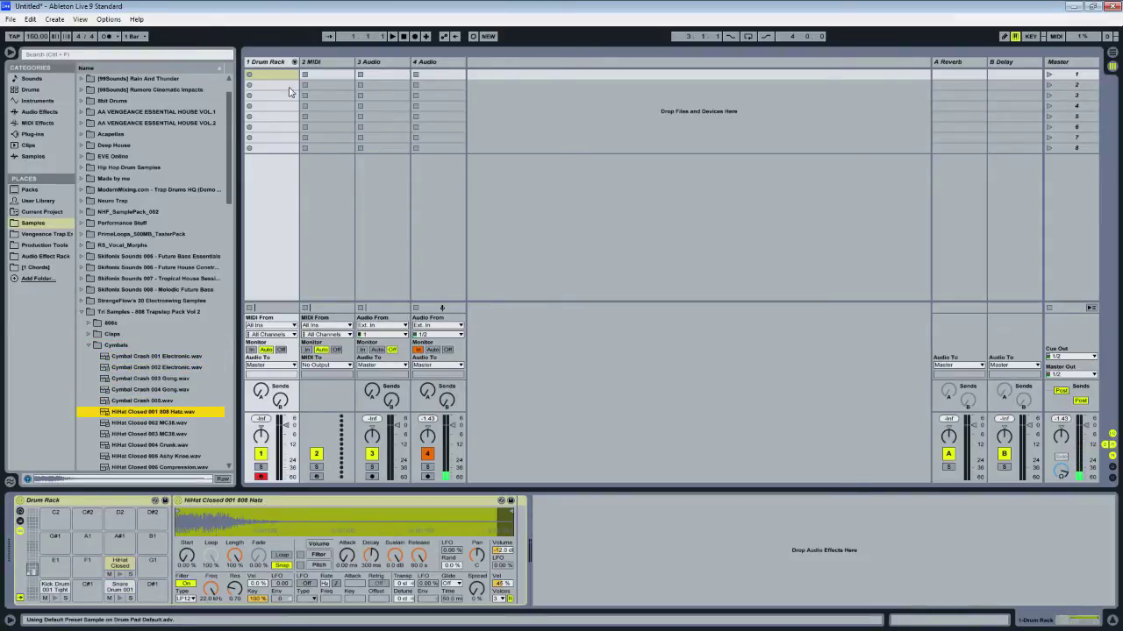
Create a one-bar MIDI clip in the Drum Rack track's first slot, draw a kick on beat 1 and launch it.
click(263, 82)
double_click(263, 78)
key(b)
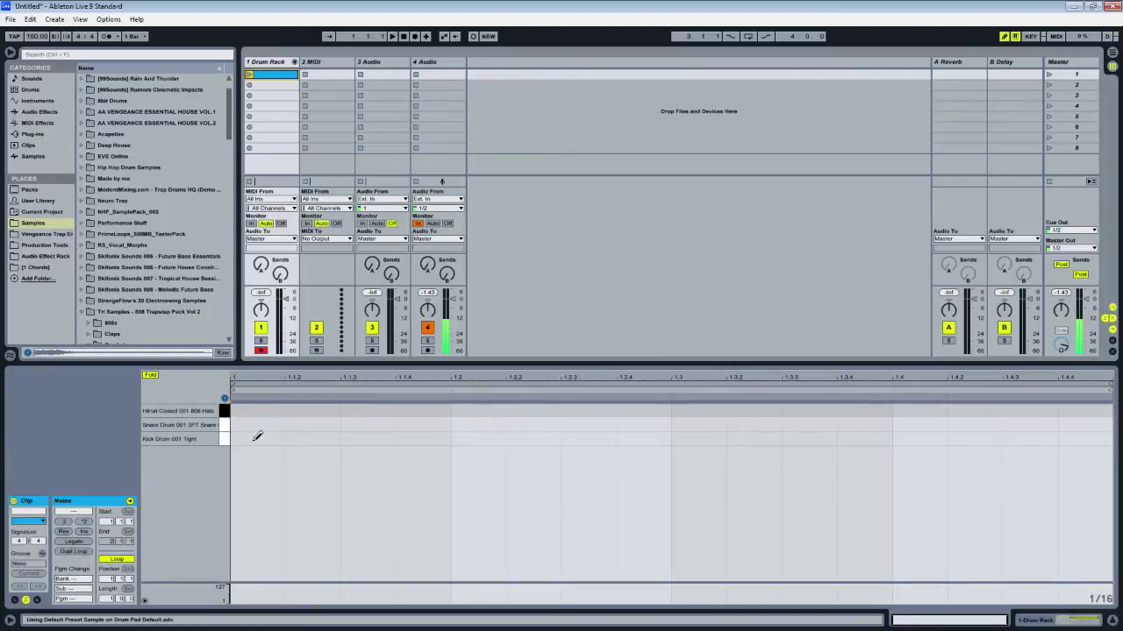
click(257, 436)
key(Return)
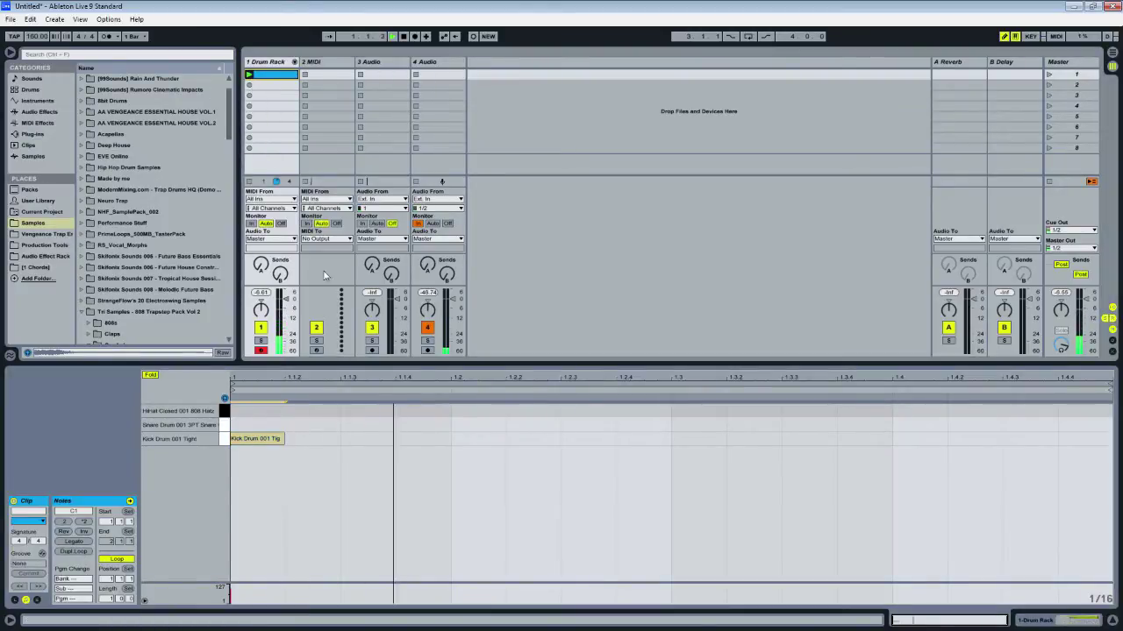
Draw 1/16 snare notes at 1.1.3, 1.2, 1.2.2, 1.3, 1.3.3, 1.3.4 and 1.4, and play back the pattern.
click(386, 425)
click(496, 425)
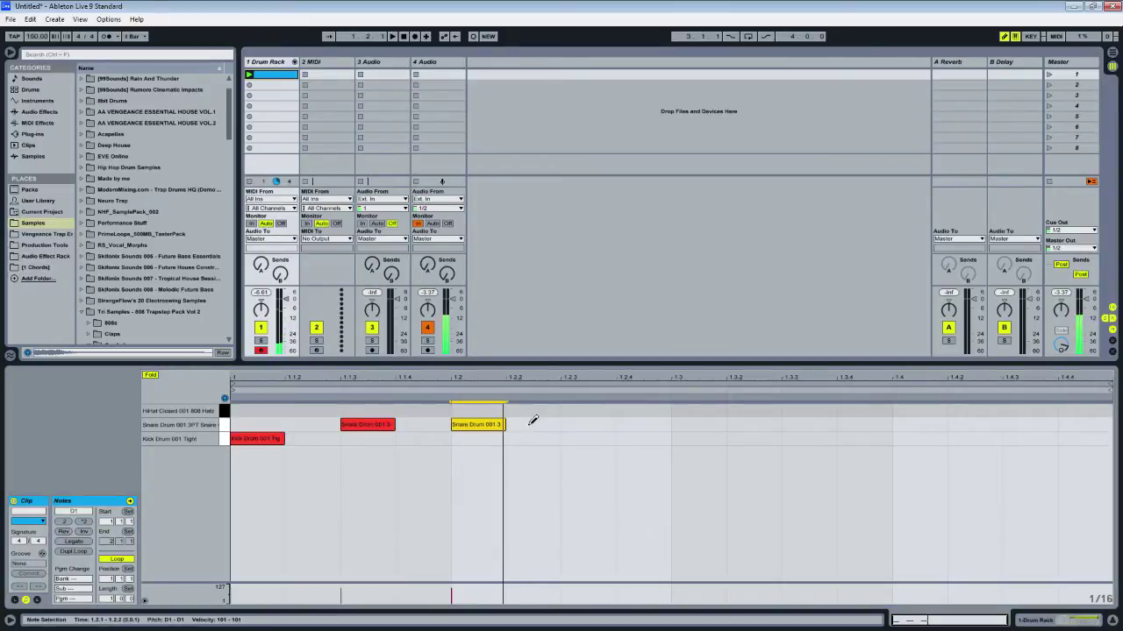
click(532, 425)
click(720, 423)
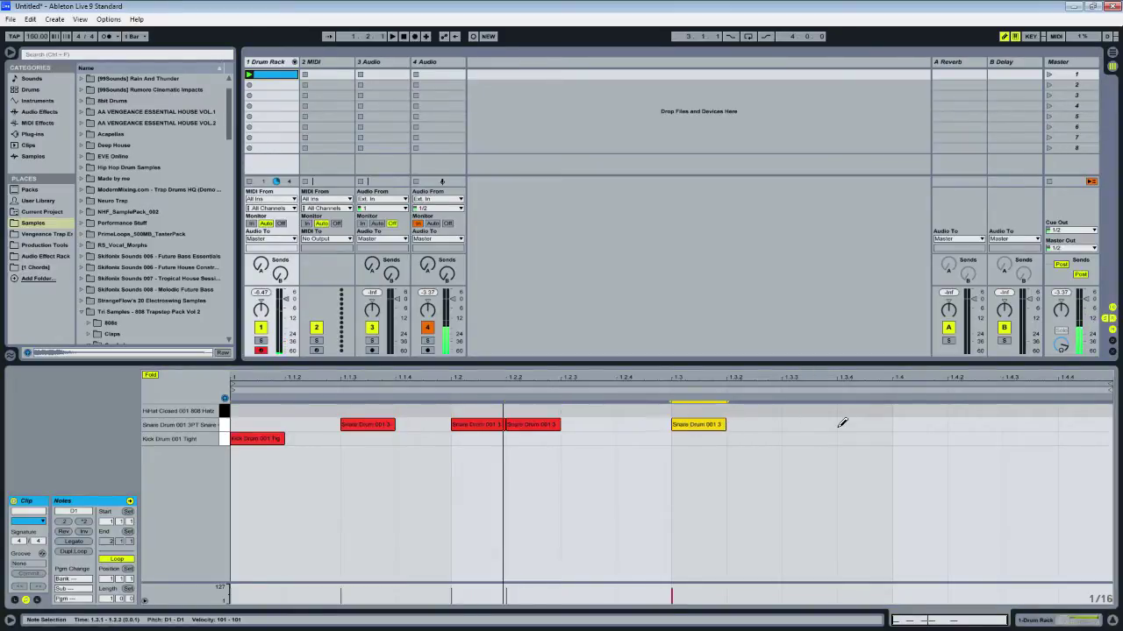
drag(823, 423, 863, 424)
click(938, 425)
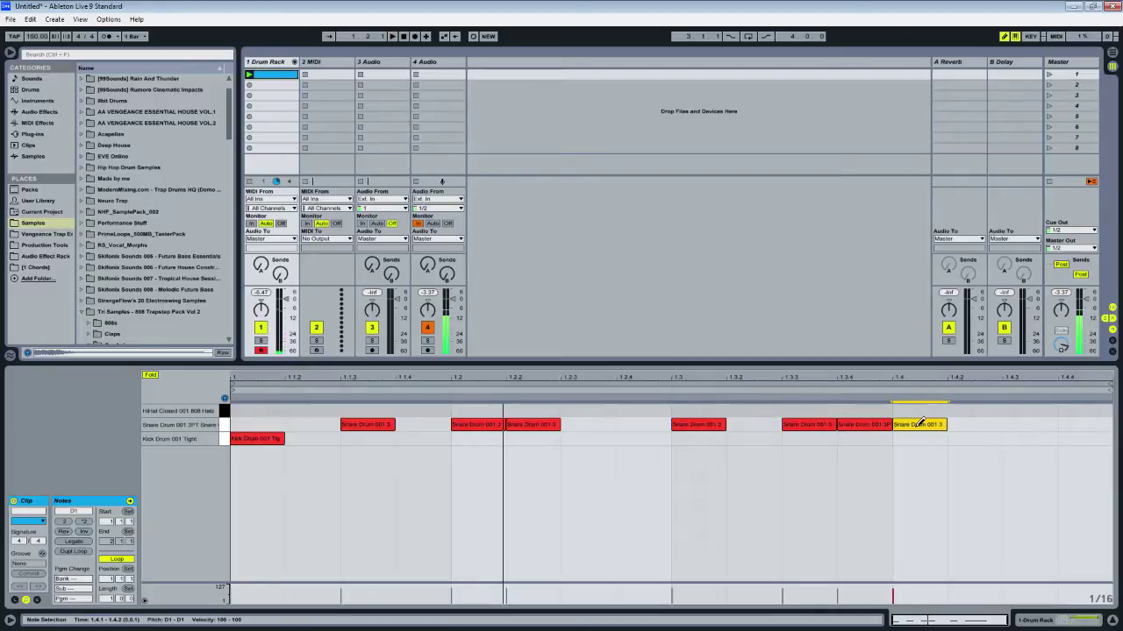
key(space)
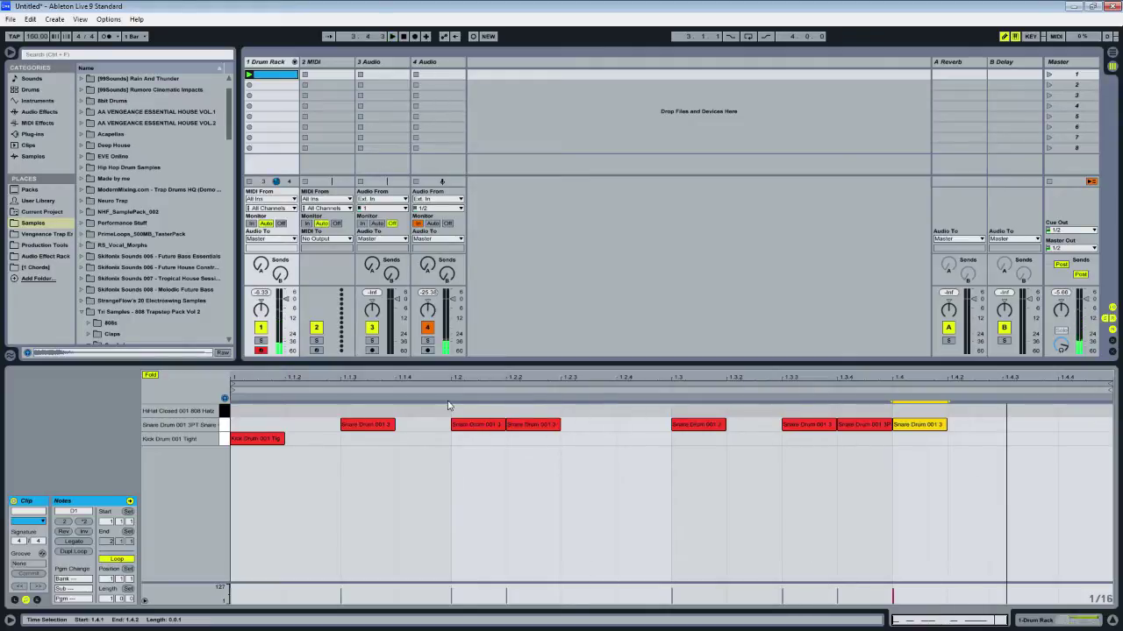
Add fast pairs of 1/64 snare notes at 1.4.3 and 1.4.4, and play the loop.
click(1019, 424)
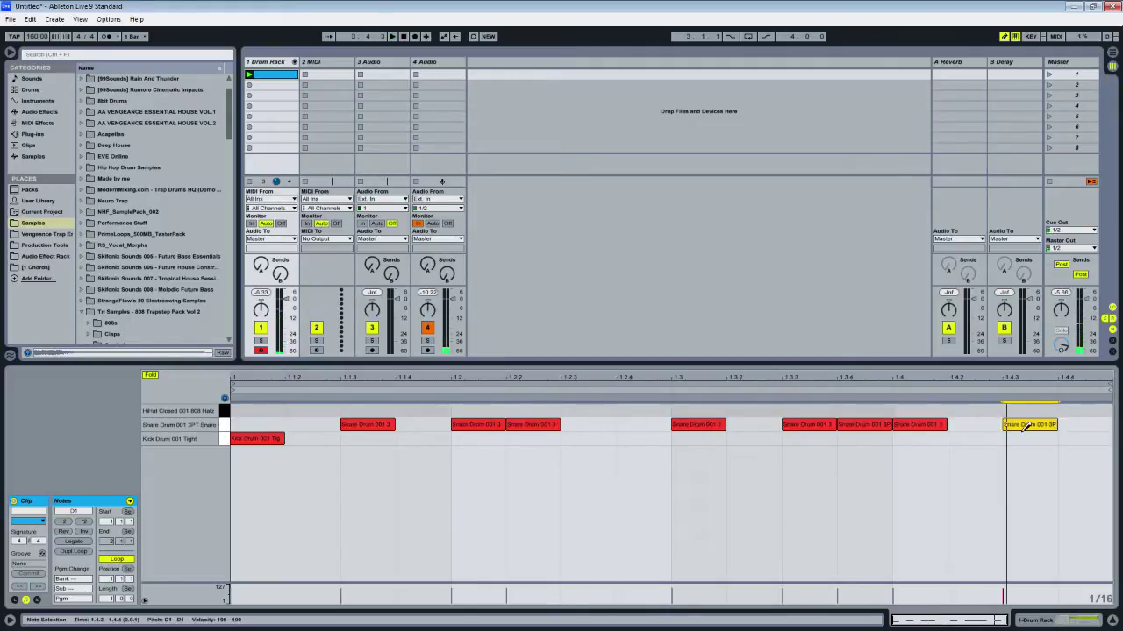
key(ctrl+d)
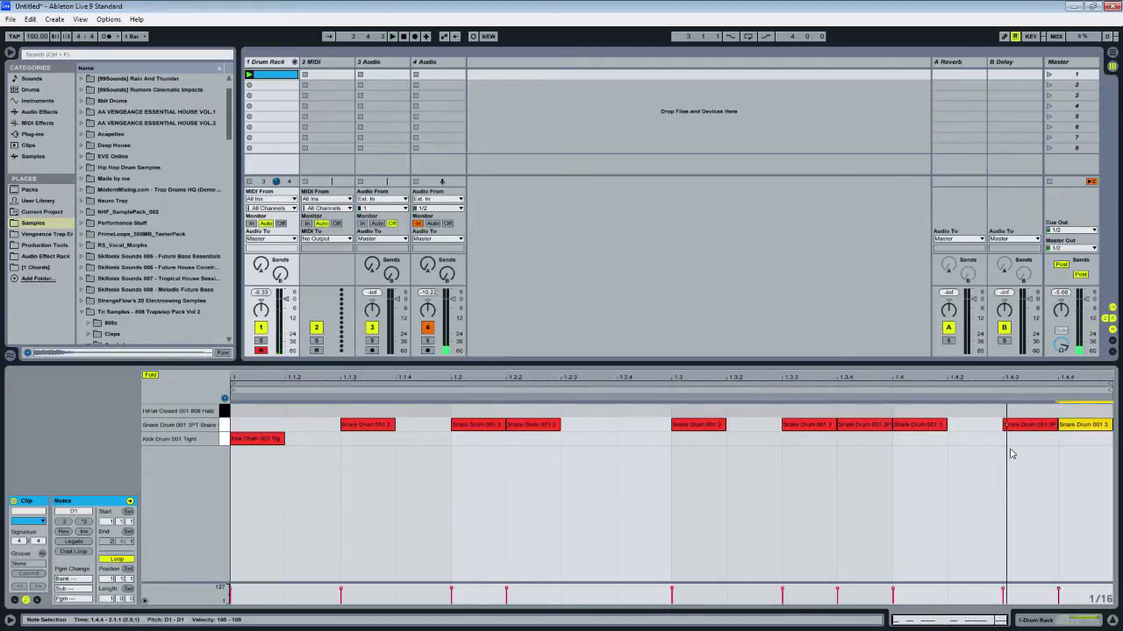
drag(1011, 453, 1079, 419)
click(64, 521)
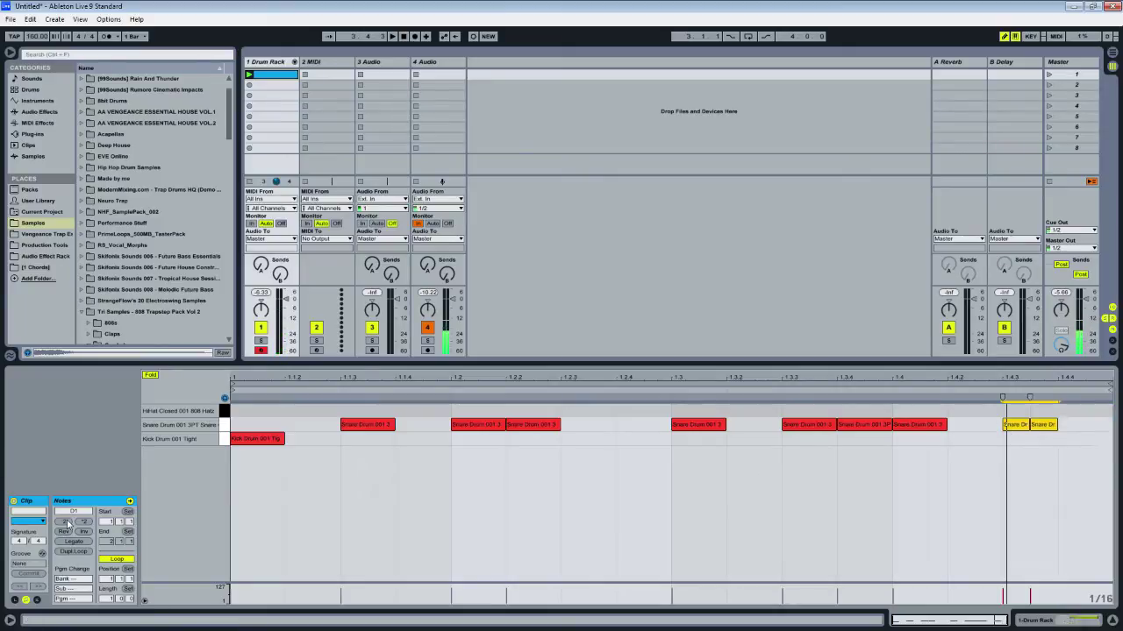
click(65, 521)
key(ctrl+d)
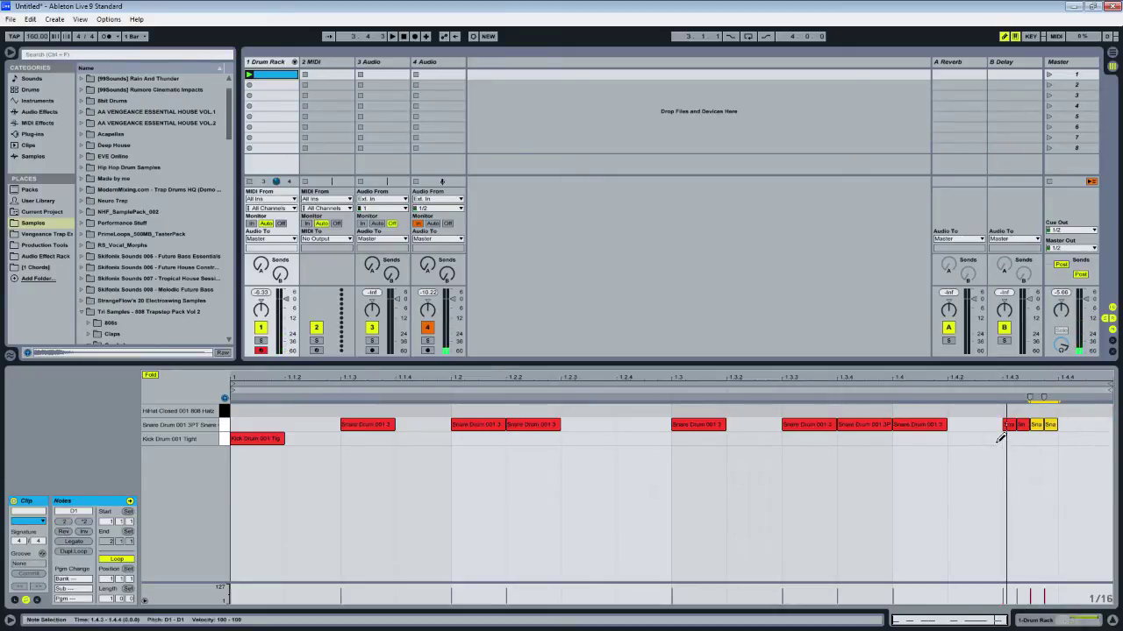
drag(998, 438, 1064, 425)
key(space)
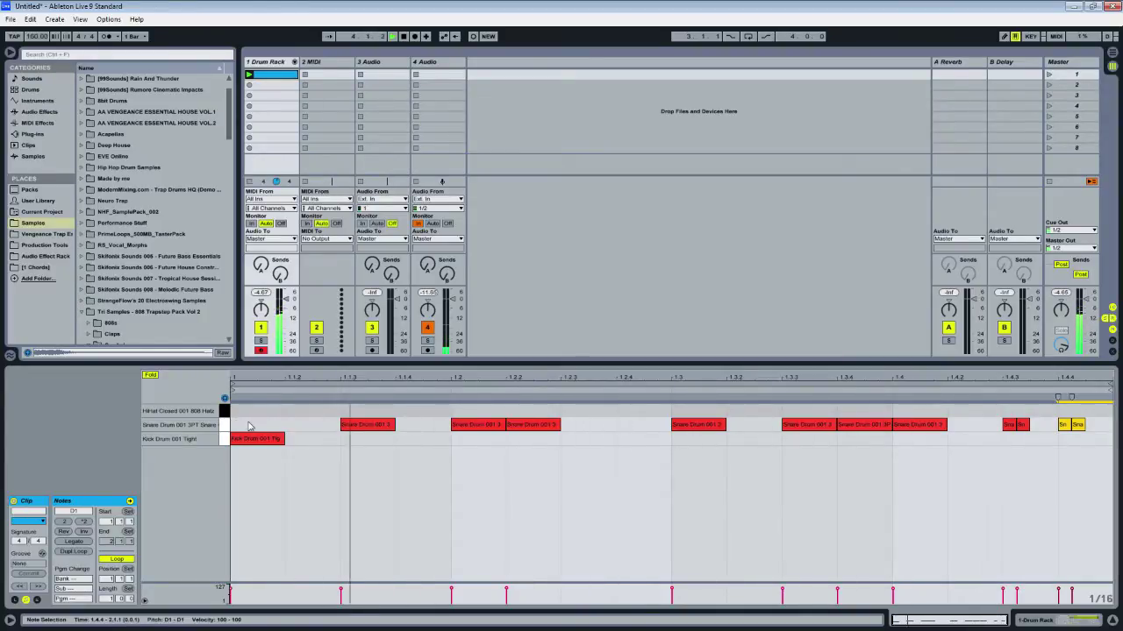
Fill the closed hi-hat lane with continuous 1/16 notes across the whole bar.
key(b)
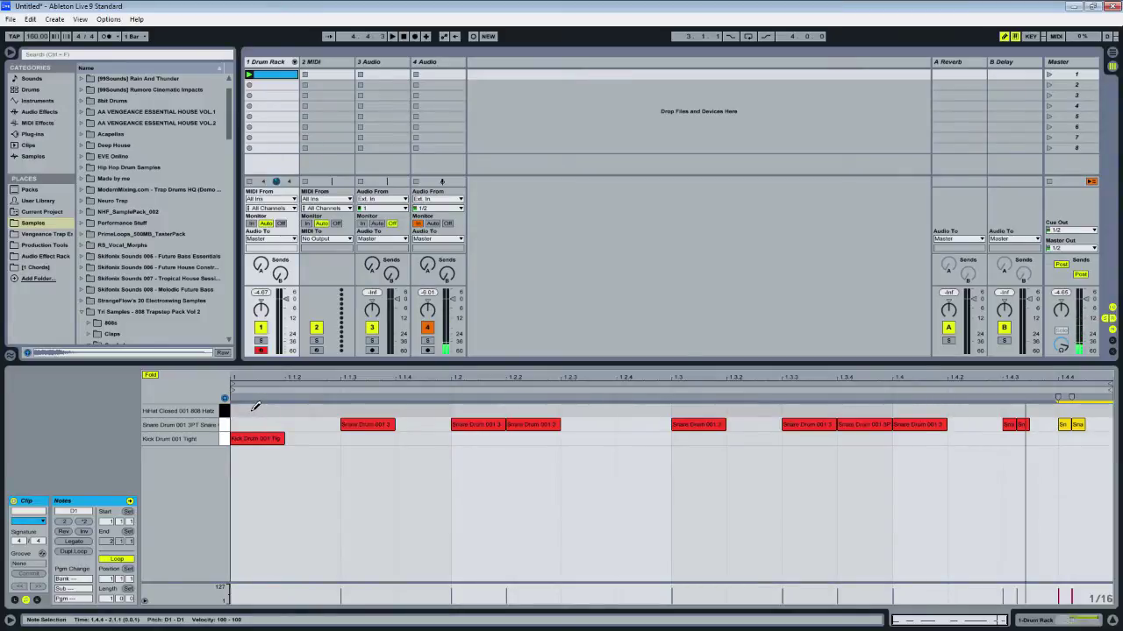
drag(255, 406, 1107, 409)
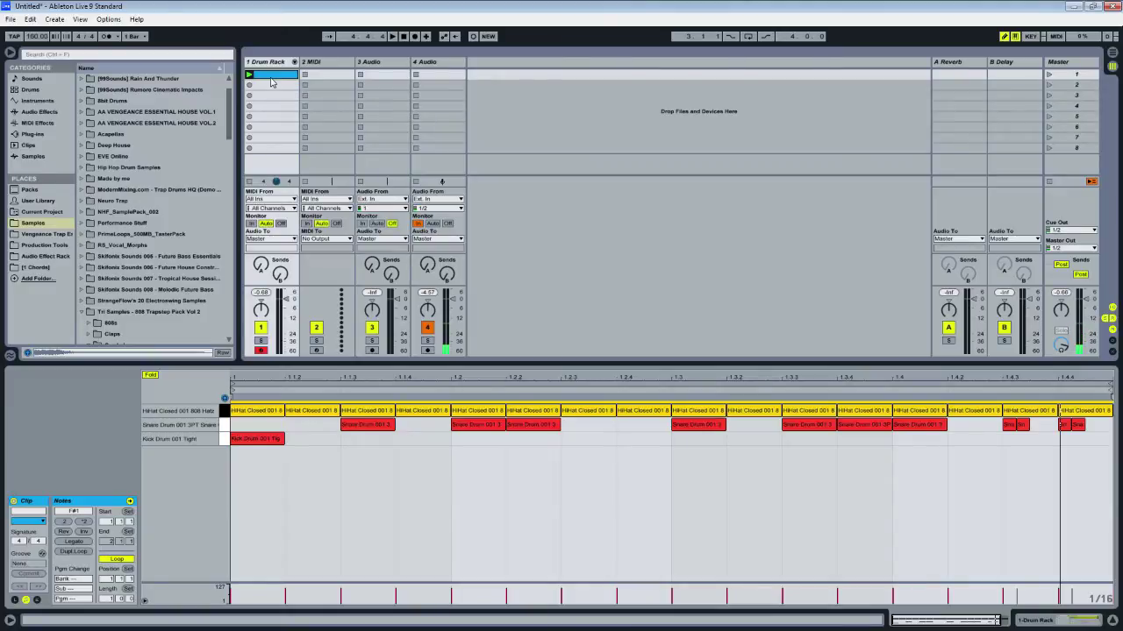
In the arrangement, remove the Snare fill track's first three clips and delete all notes before beat 3 in its remaining clip.
key(Tab)
click(248, 146)
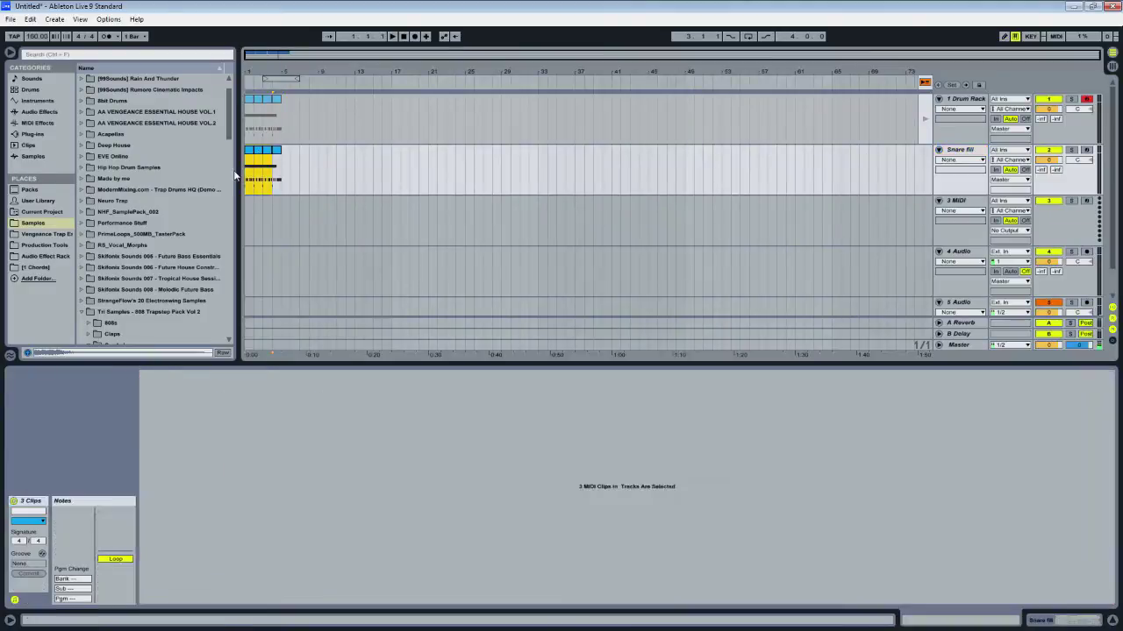
click(276, 171)
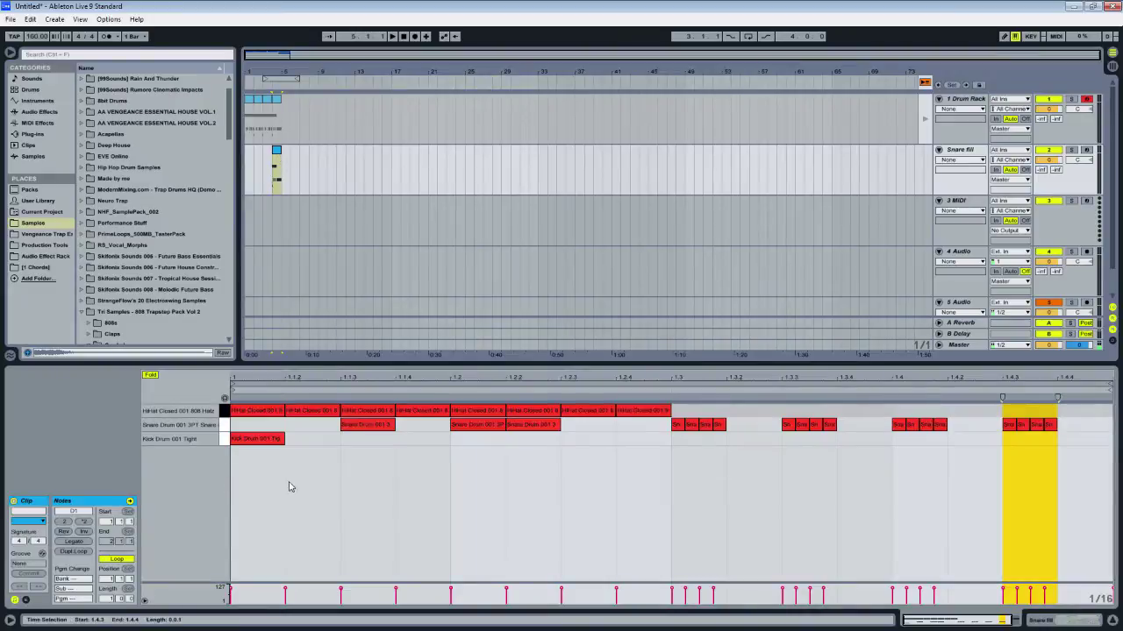
drag(654, 461, 230, 402)
key(Delete)
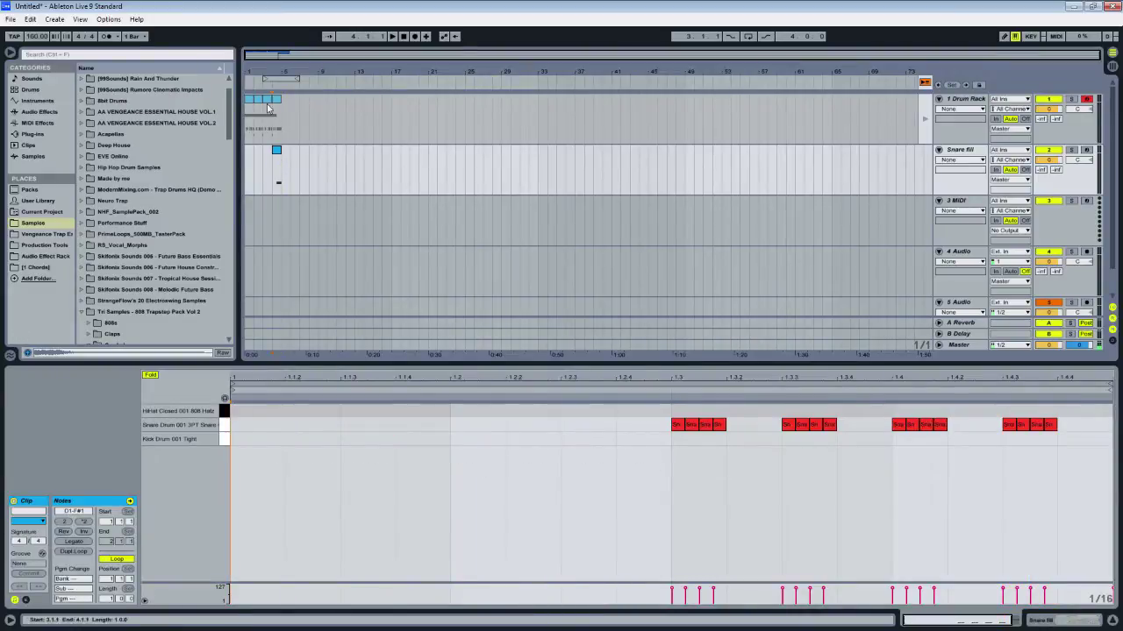
Delete the snare roll notes from beat 3 onward in the Drum Rack track's fourth clip.
click(277, 131)
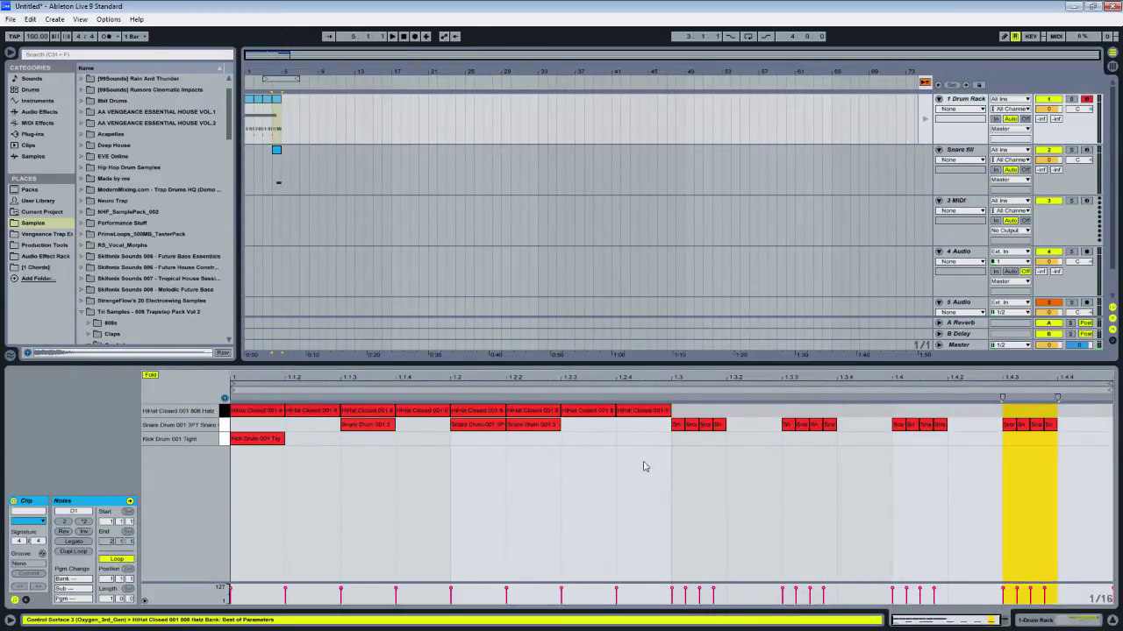
drag(672, 443, 947, 405)
key(Delete)
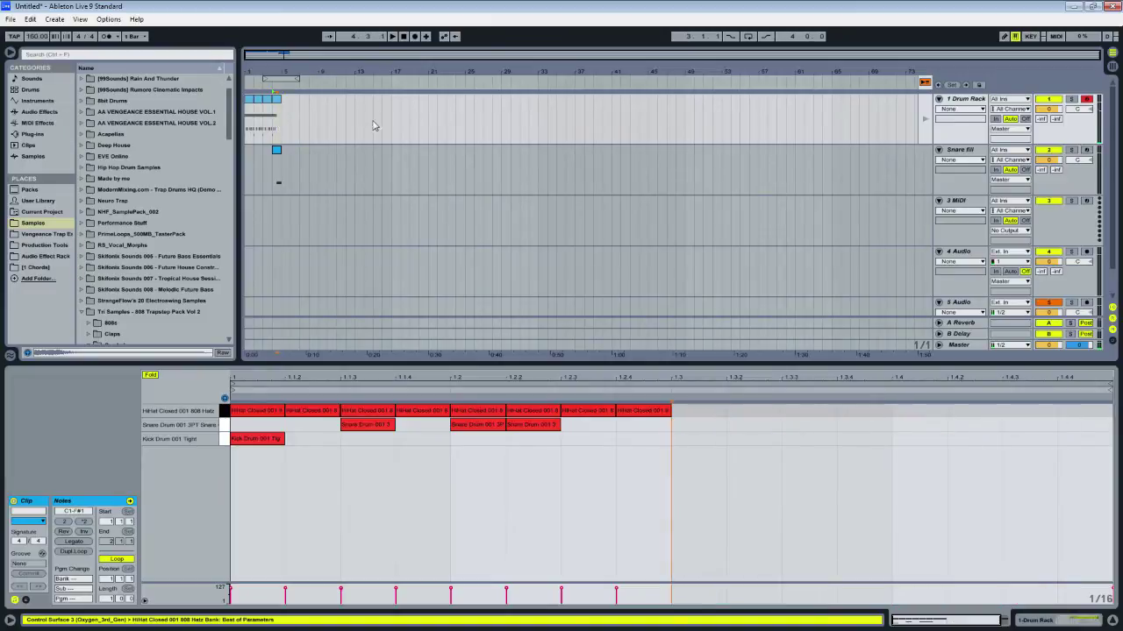
Open the bar-4 Snare fill clip with its pitch bend envelope and play back the fill.
drag(291, 58, 331, 153)
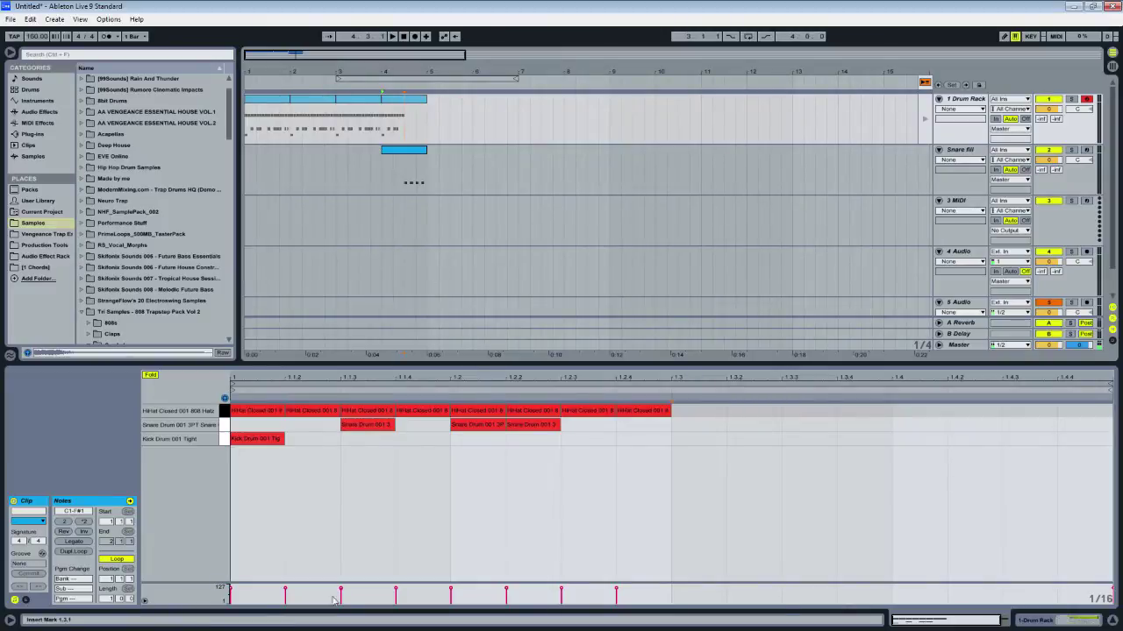
click(1048, 620)
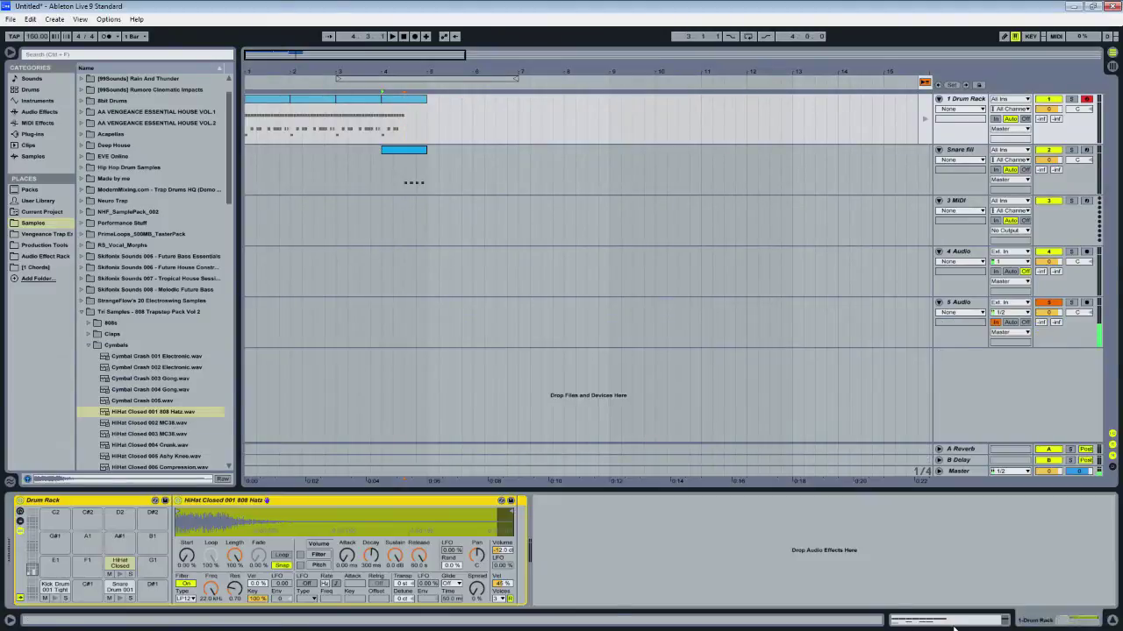
click(953, 624)
click(404, 171)
key(space)
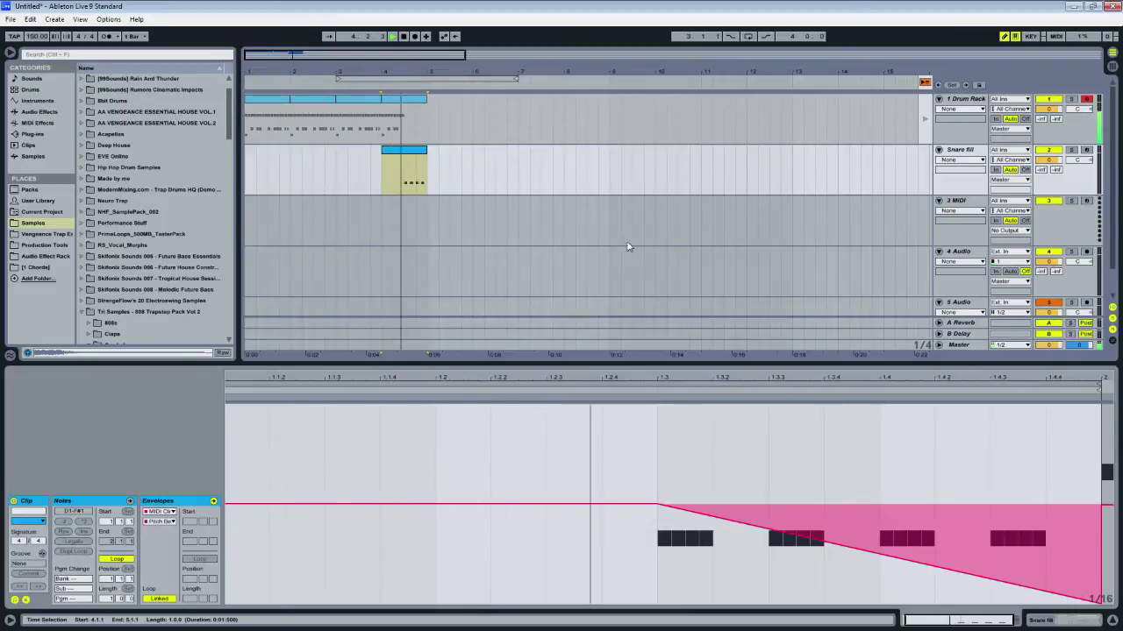
key(space)
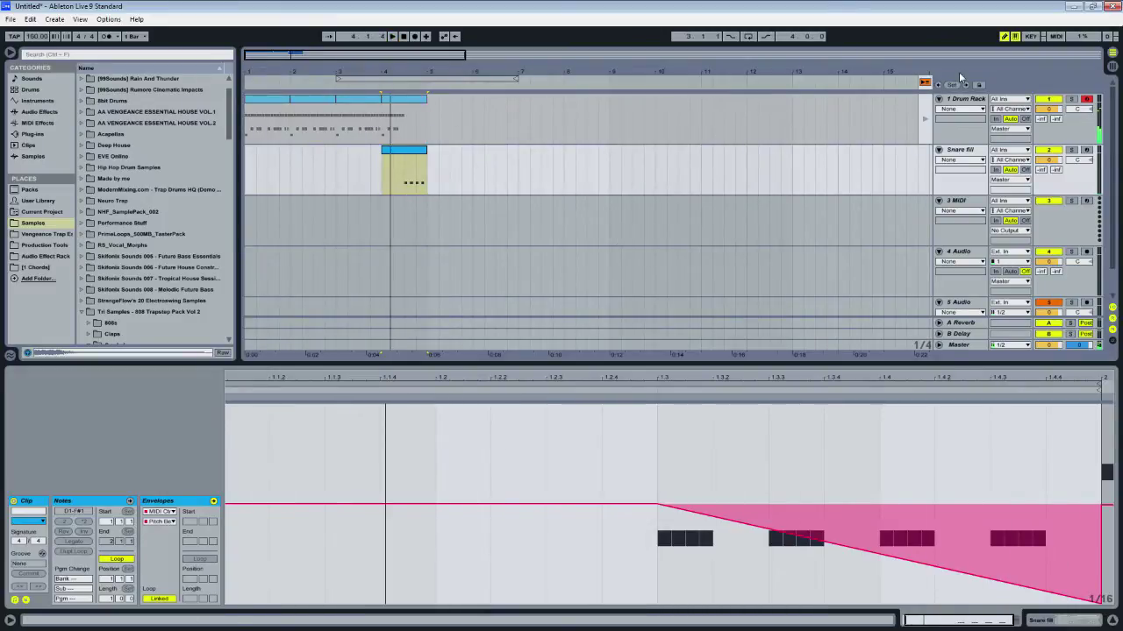
Return playback to the arrangement, set the loop to cover bars 1 to 4, and play the loop.
click(925, 82)
key(space)
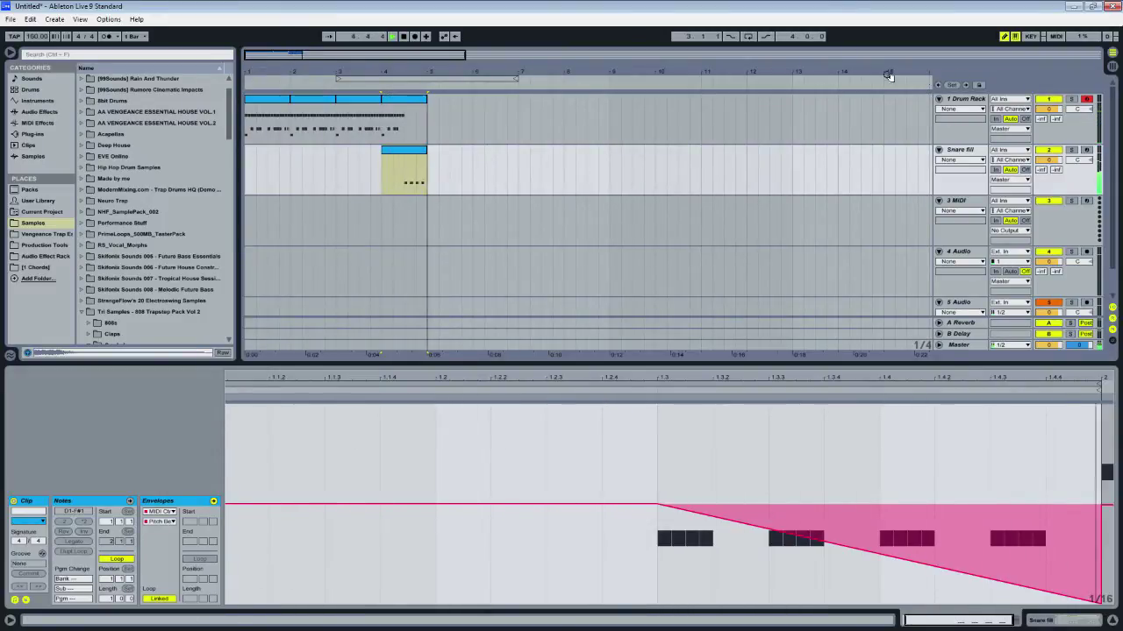
key(space)
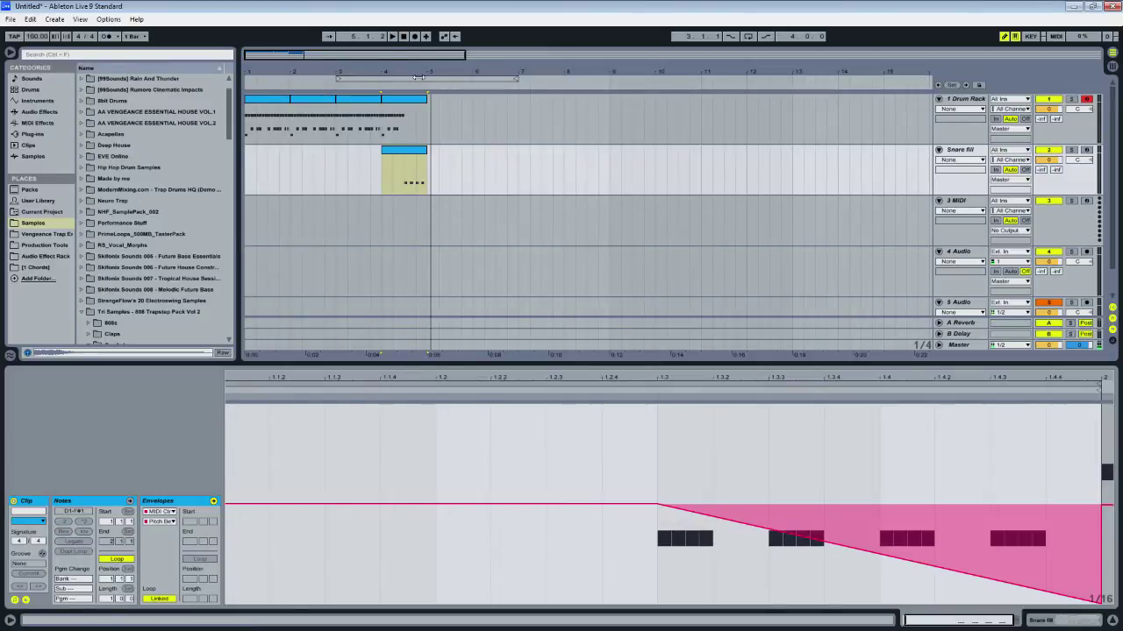
drag(418, 77, 322, 78)
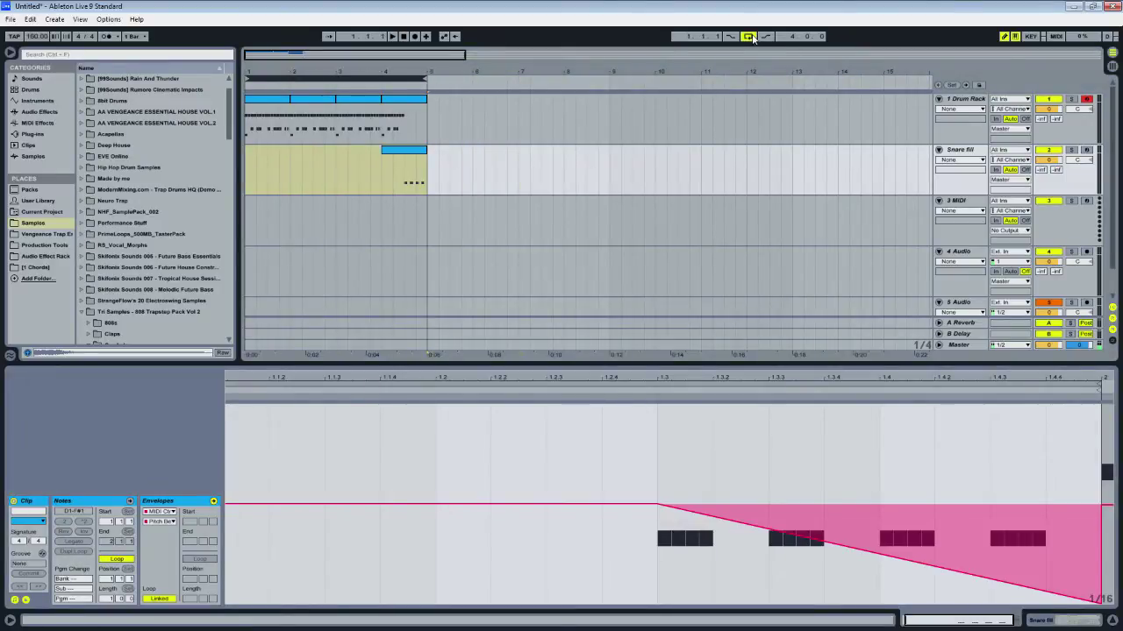
key(space)
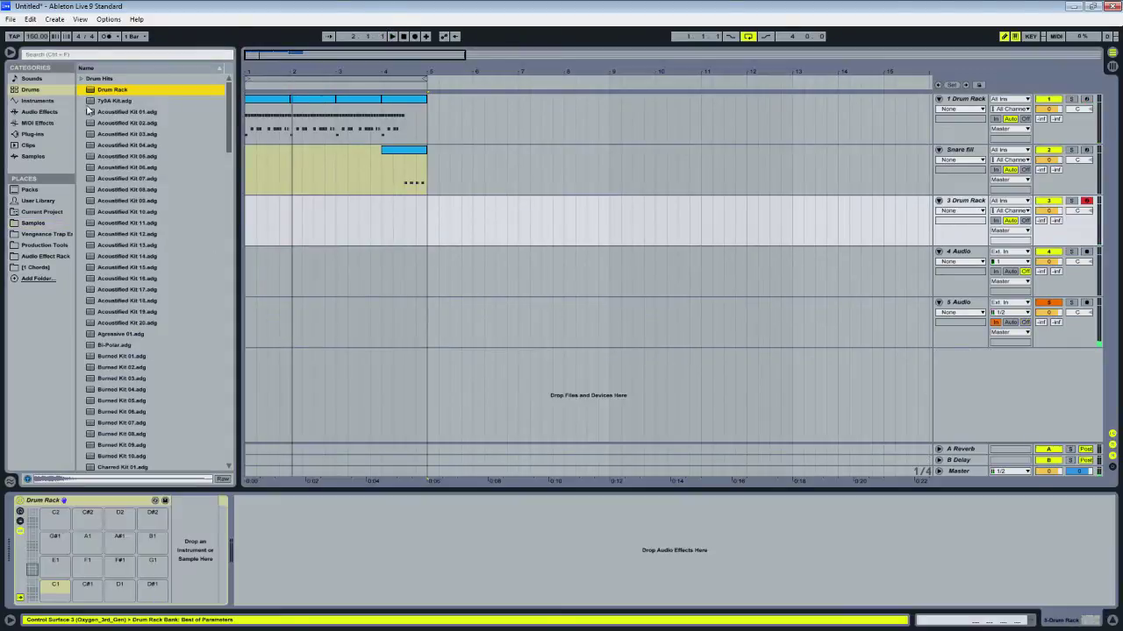
Audition the first Am bass samples in the 808s folder of the Tri Samples - 808 Trapstep Pack Vol 2.
click(39, 134)
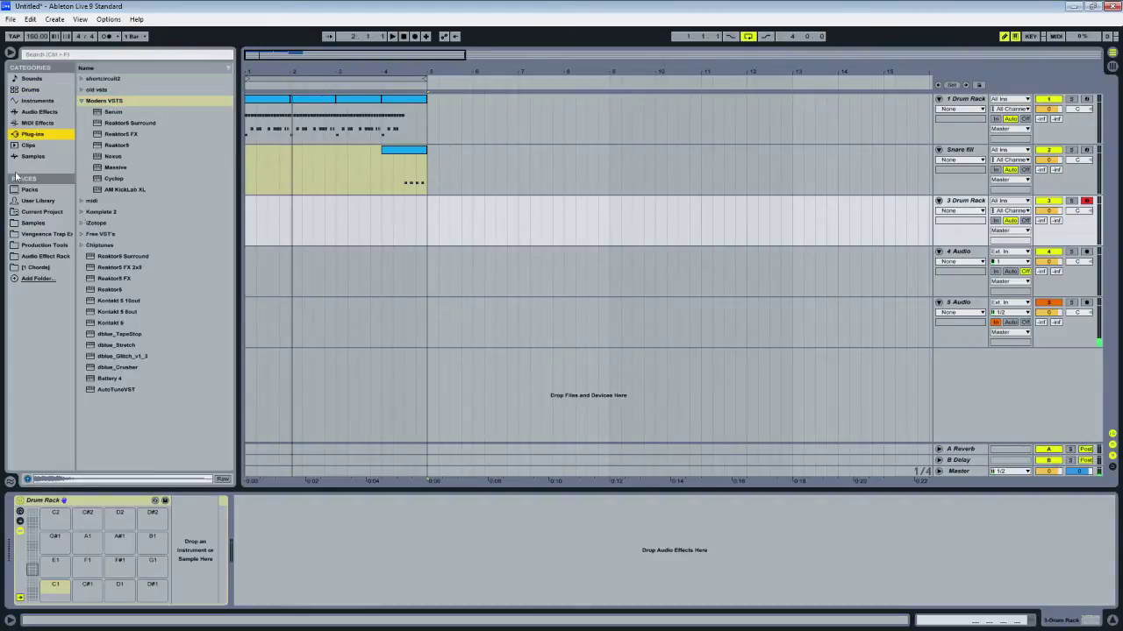
click(37, 225)
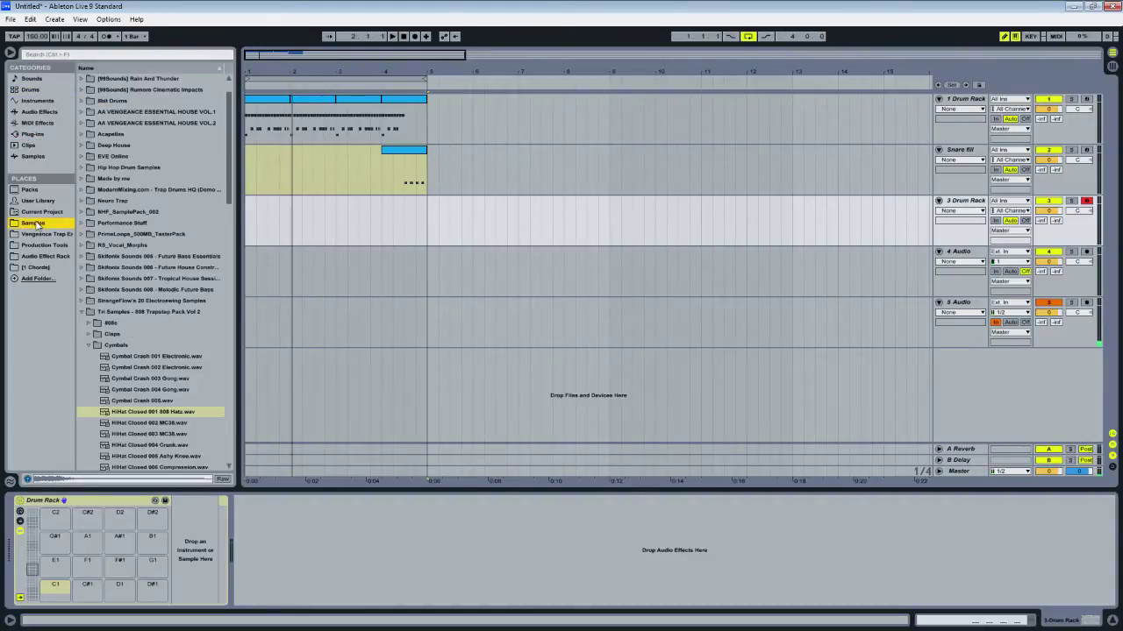
click(88, 346)
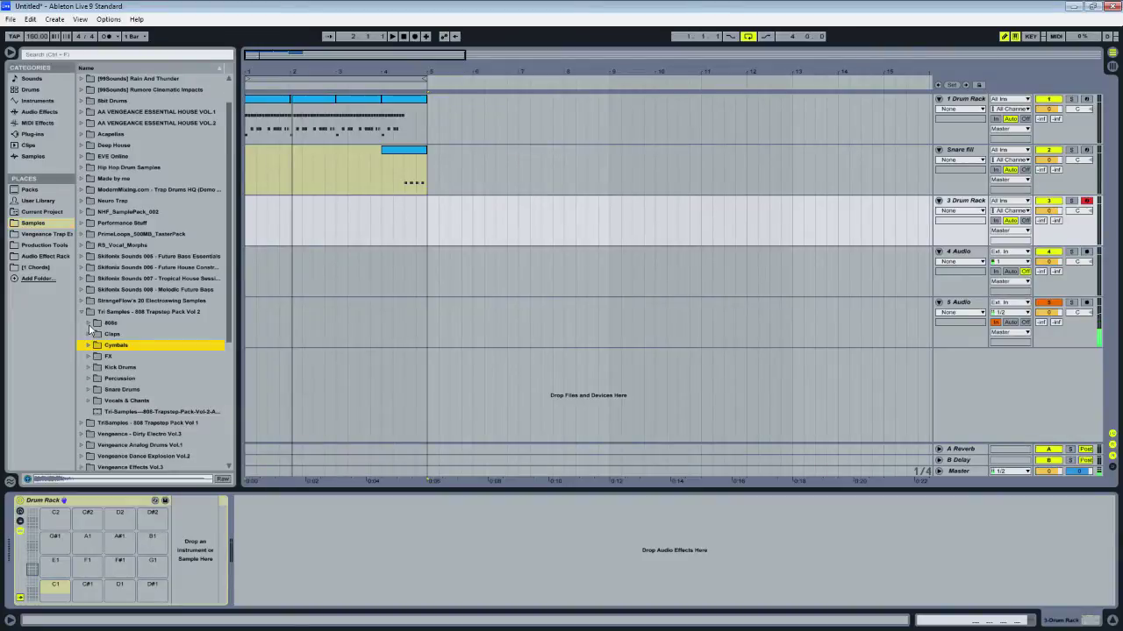
click(89, 323)
key(Down)
key(Down)
key(Down)
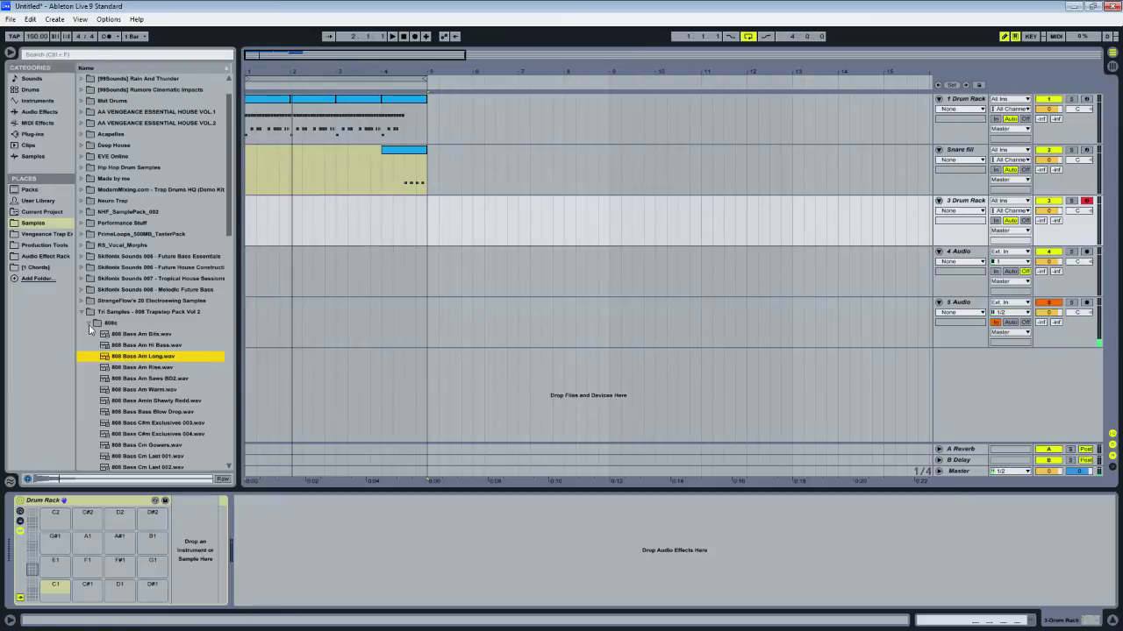
key(Down)
key(Up)
Audition the C#m and Cm bass samples and load 808 Bass C#m Exclusives 004.wav onto pad C1 of the new Drum Rack.
click(160, 435)
key(Down)
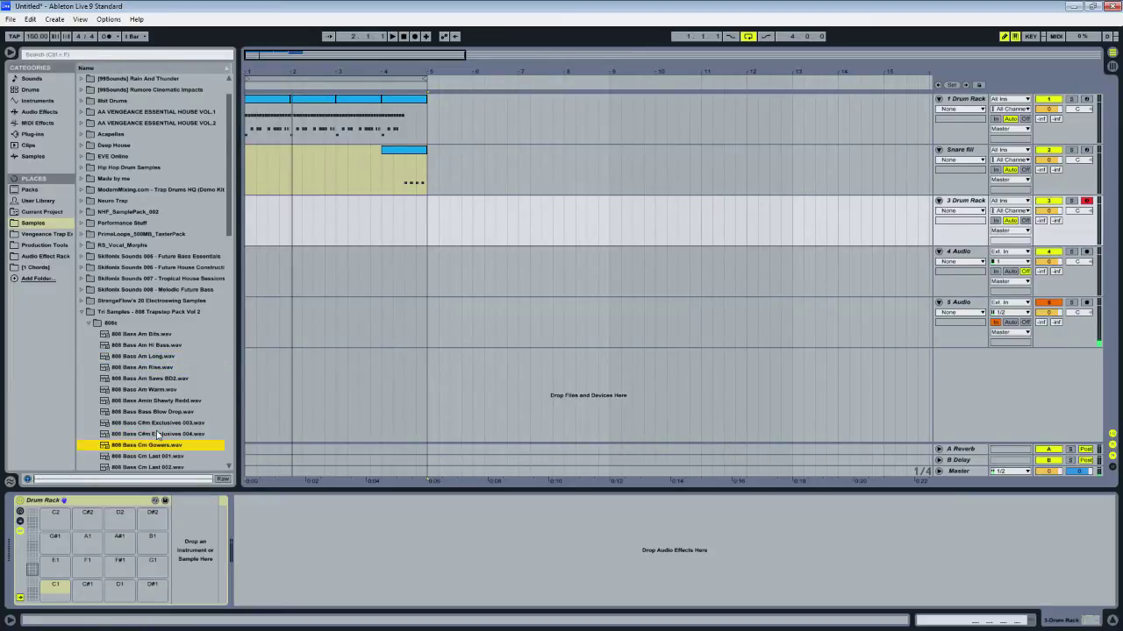
key(Down)
key(Up)
key(Up)
key(Up)
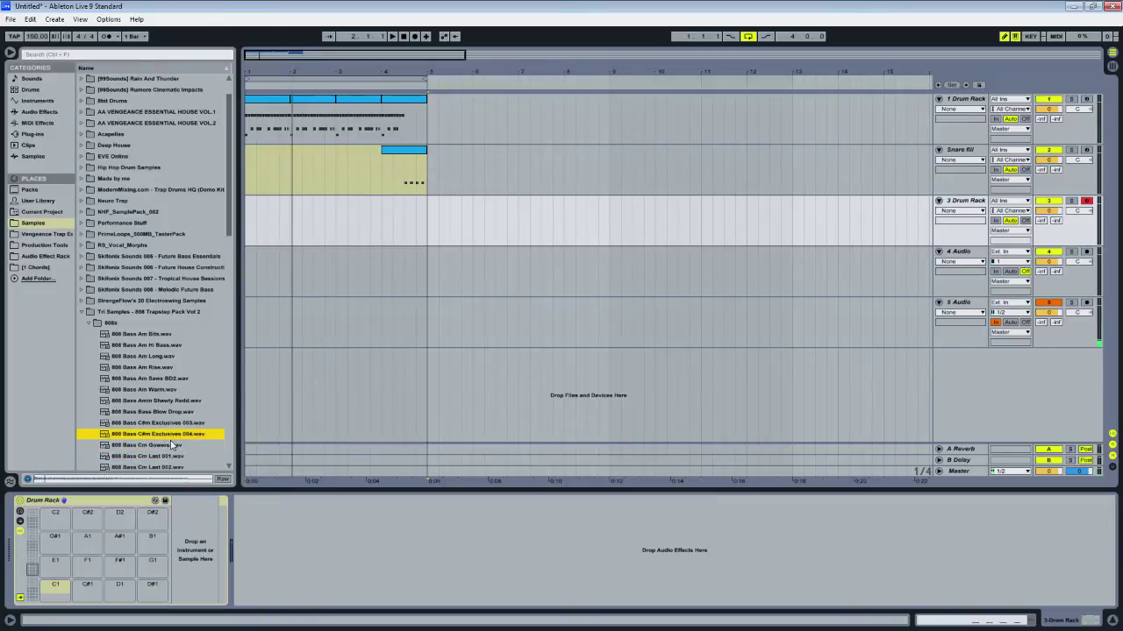
key(Down)
drag(163, 438, 60, 592)
Repeat the one-bar 808 bass clip across bars 1 to 4 of the 3 Drum Rack track and play the loop.
key(ctrl+v)
key(space)
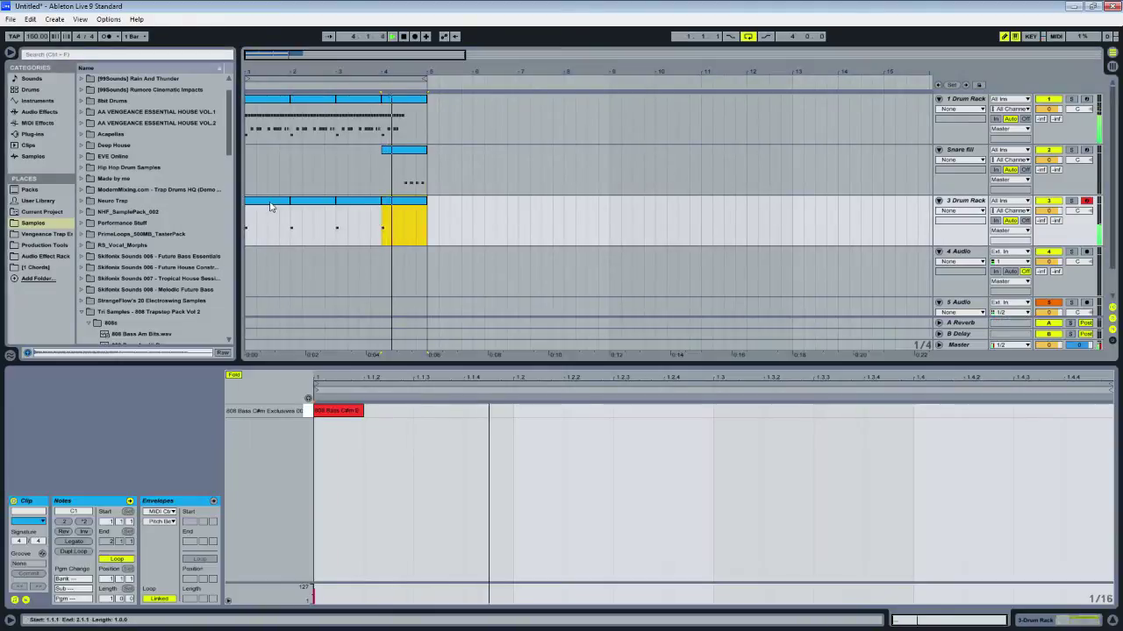
click(248, 263)
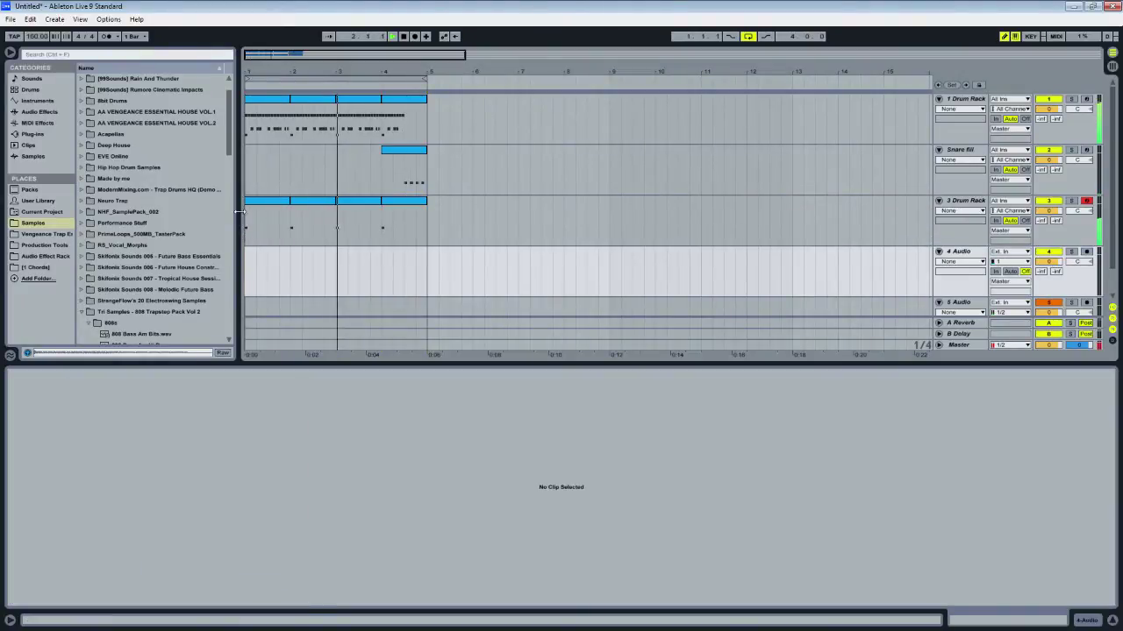
Add an EQ Eight followed by a Compressor to the 3 Drum Rack bass track.
key(Tab)
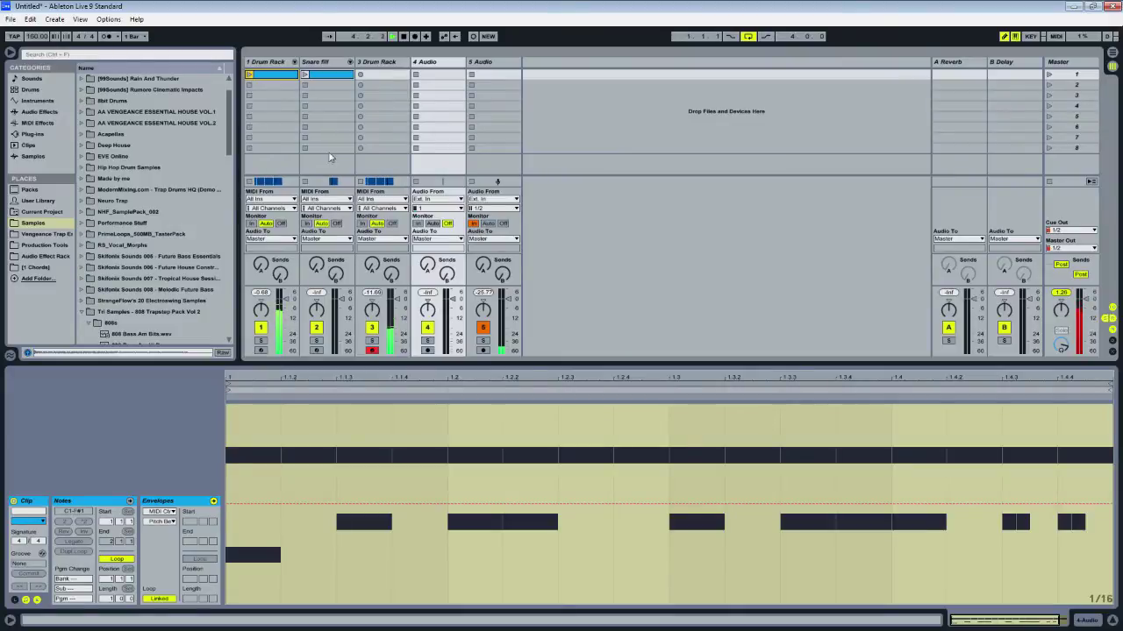
click(386, 63)
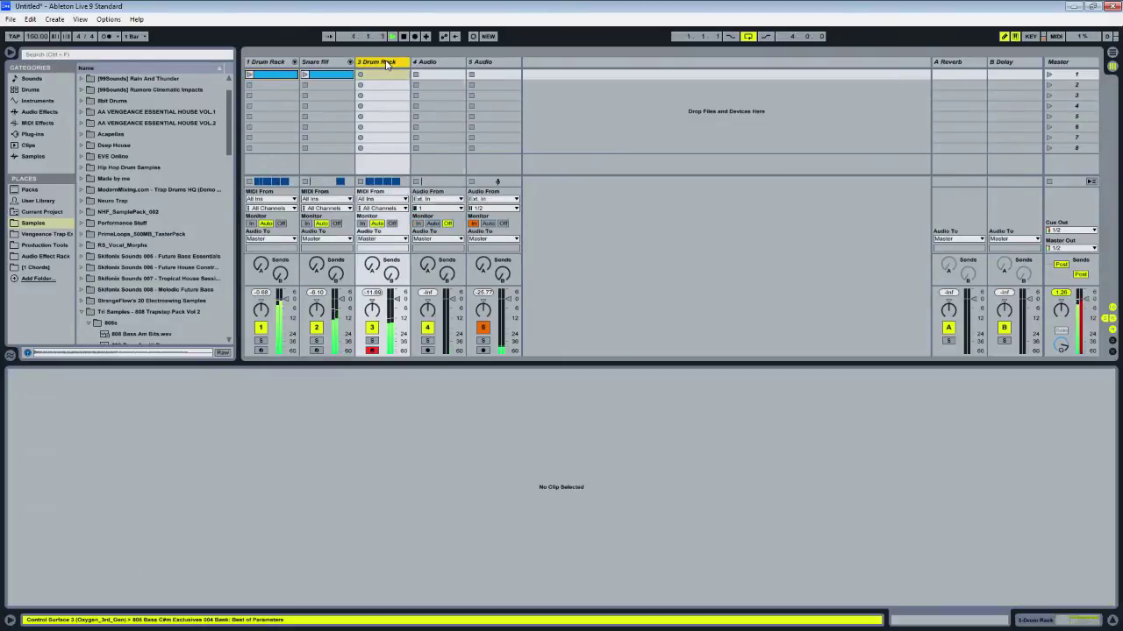
click(39, 112)
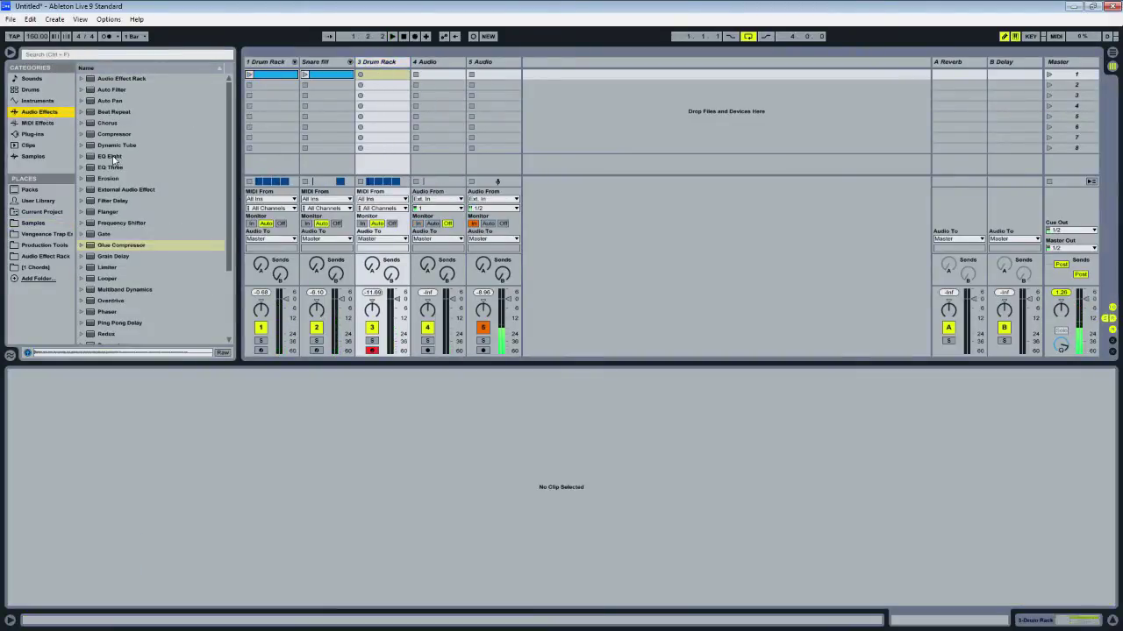
drag(111, 157, 381, 67)
key(Return)
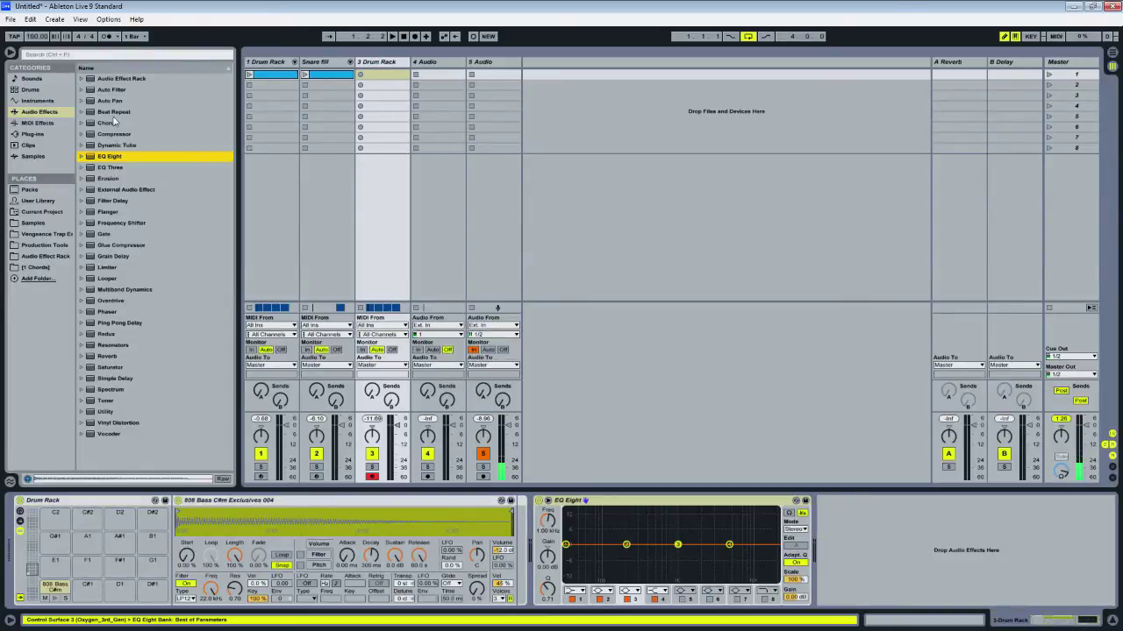
drag(111, 134, 364, 67)
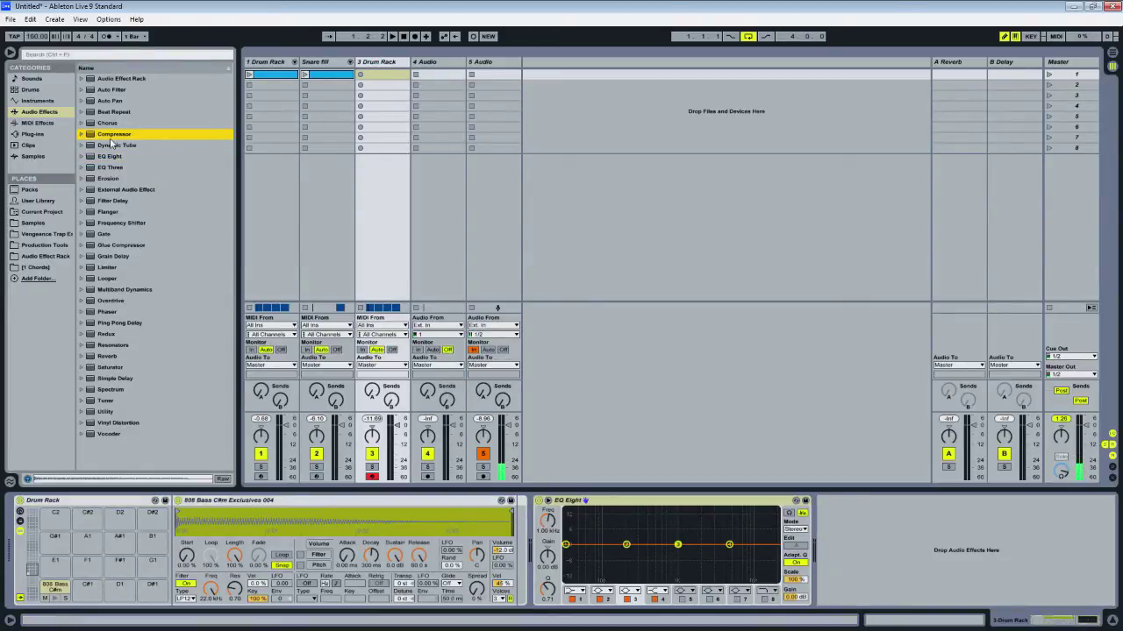
drag(112, 142, 397, 81)
drag(801, 479, 884, 531)
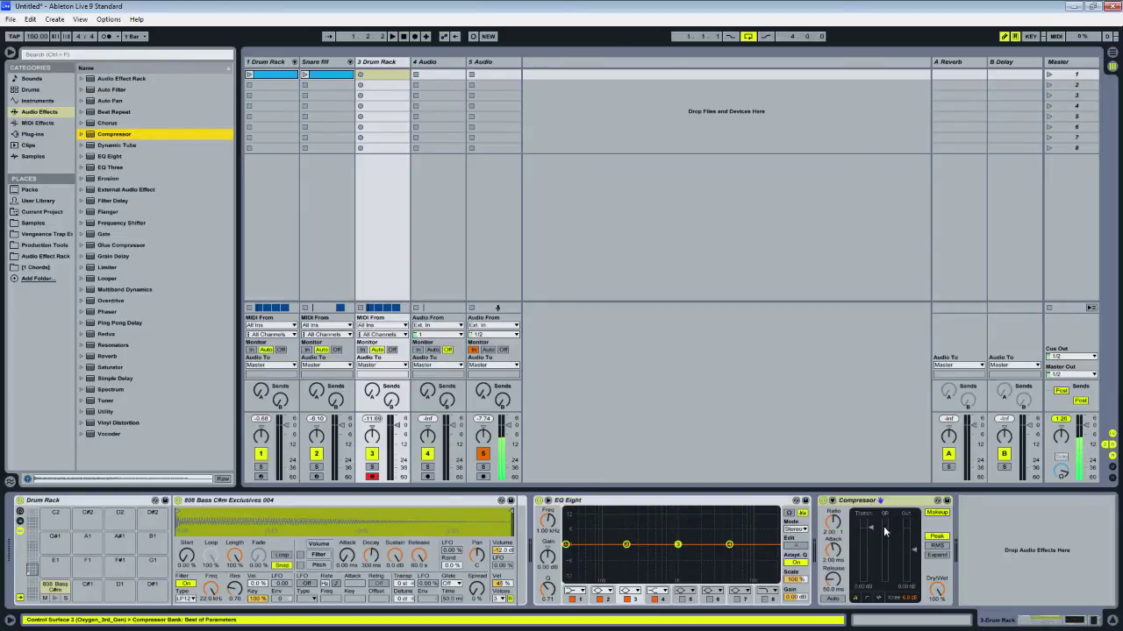
While the loop plays, set the bass track's Compressor to a threshold of about -20 dB and a 2.99:1 ratio using its curve view.
key(space)
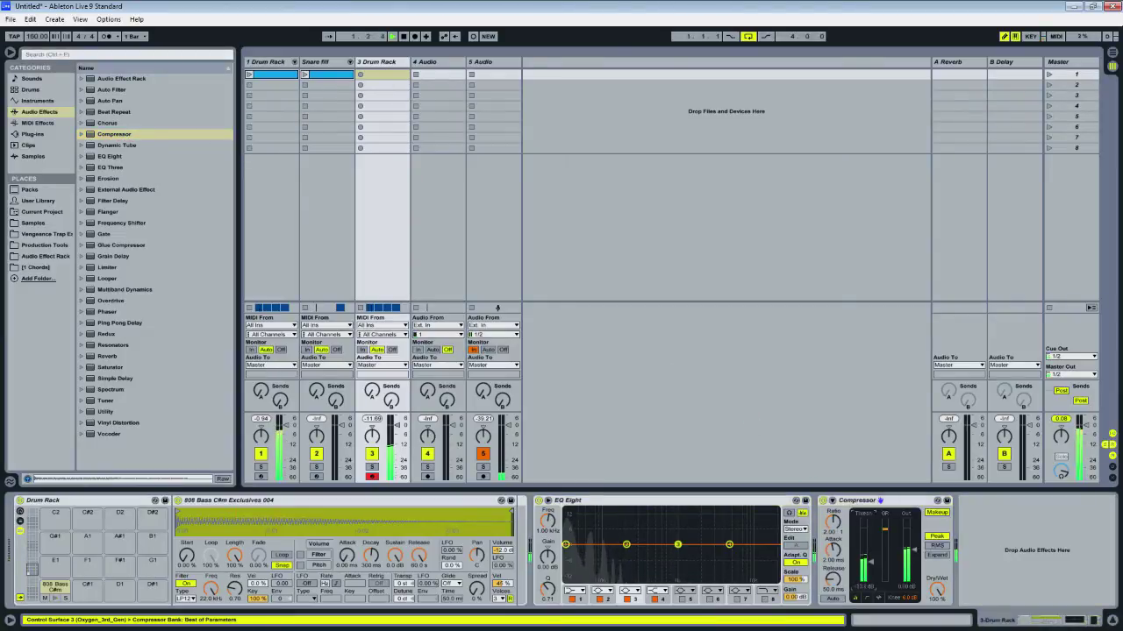
click(870, 600)
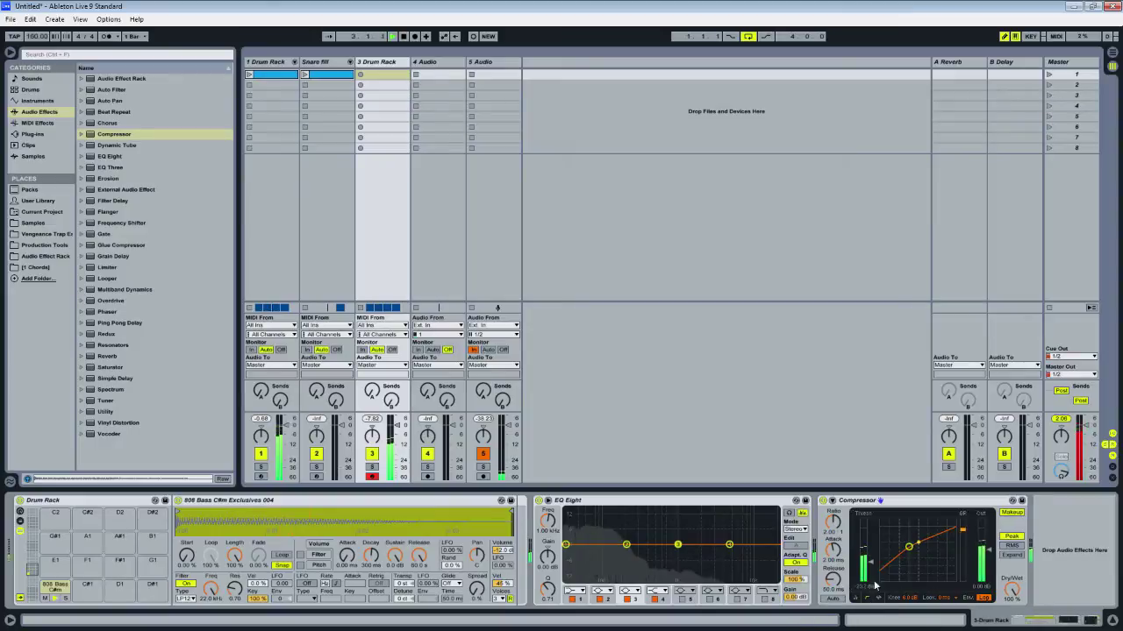
drag(909, 546, 914, 537)
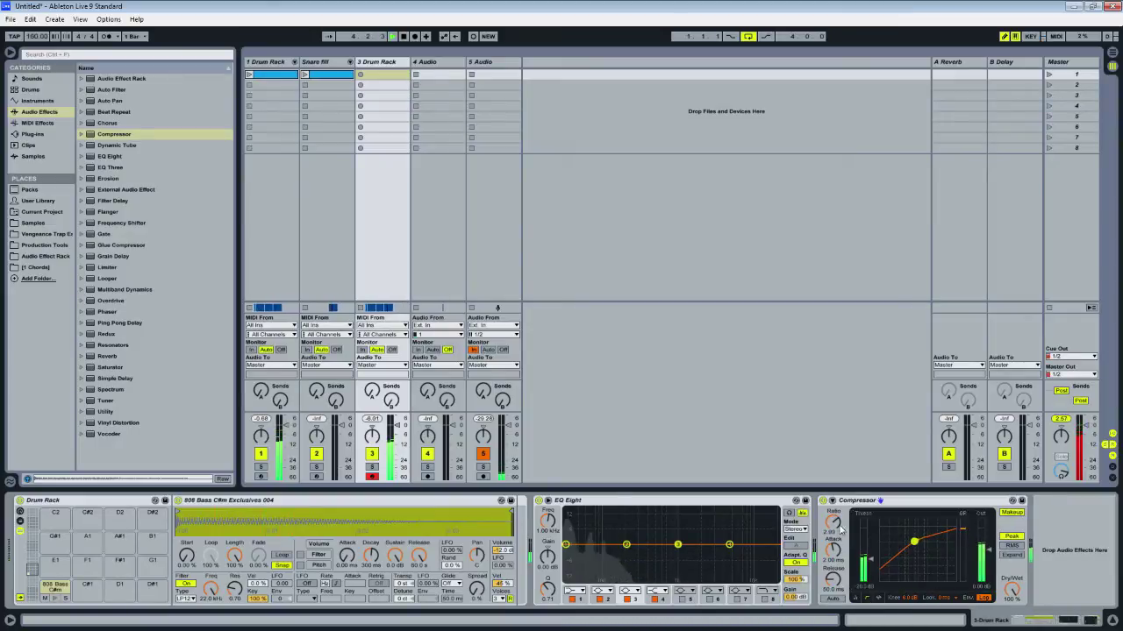
key(space)
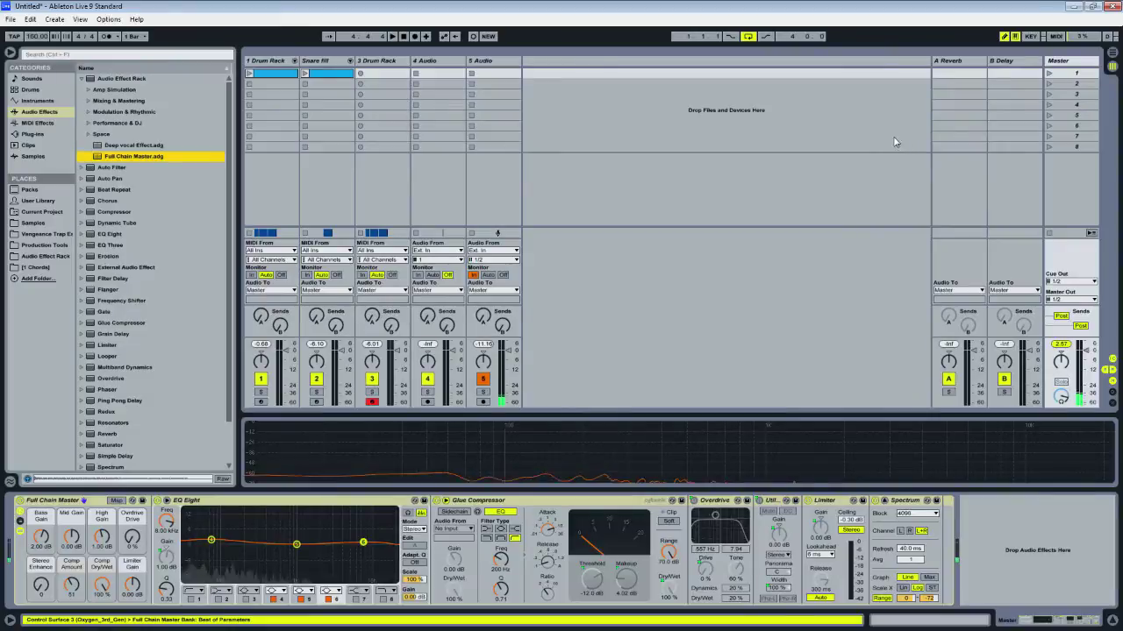
With the loop playing, boost EQ Eight band 2 on the bass track by about 14.6 dB at 34.7 Hz.
key(space)
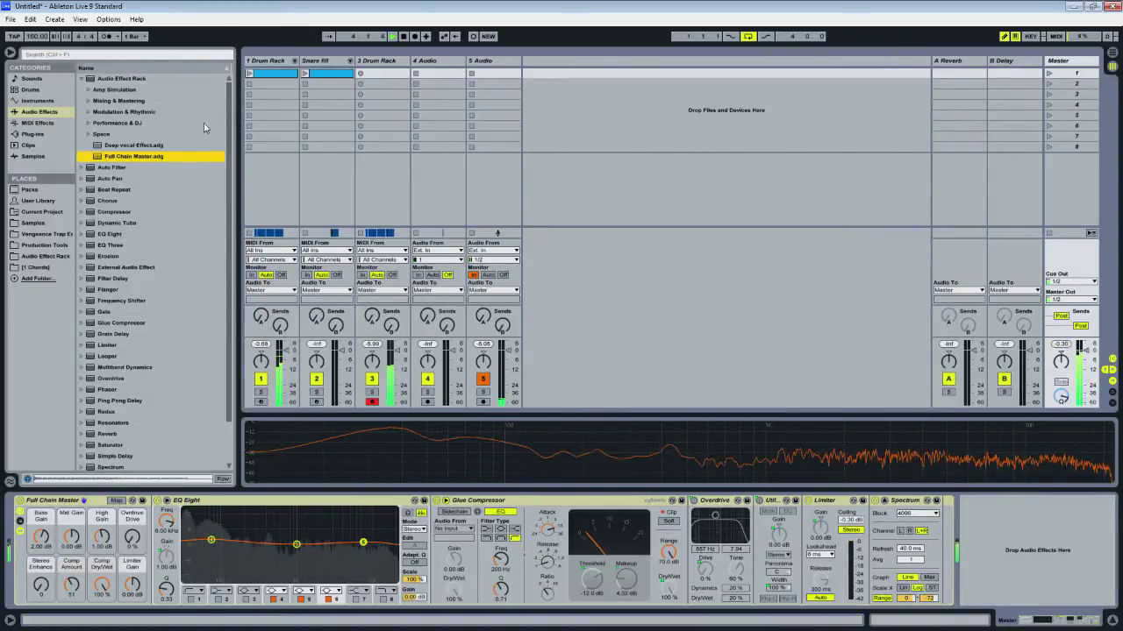
click(370, 62)
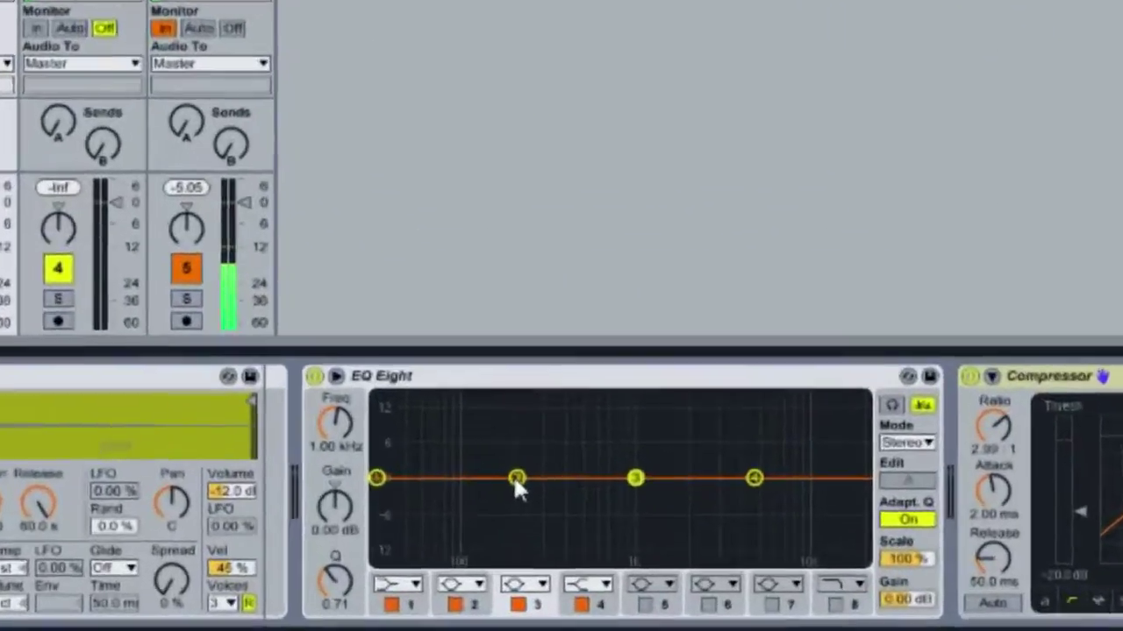
drag(626, 544, 582, 510)
drag(187, 215, 150, 225)
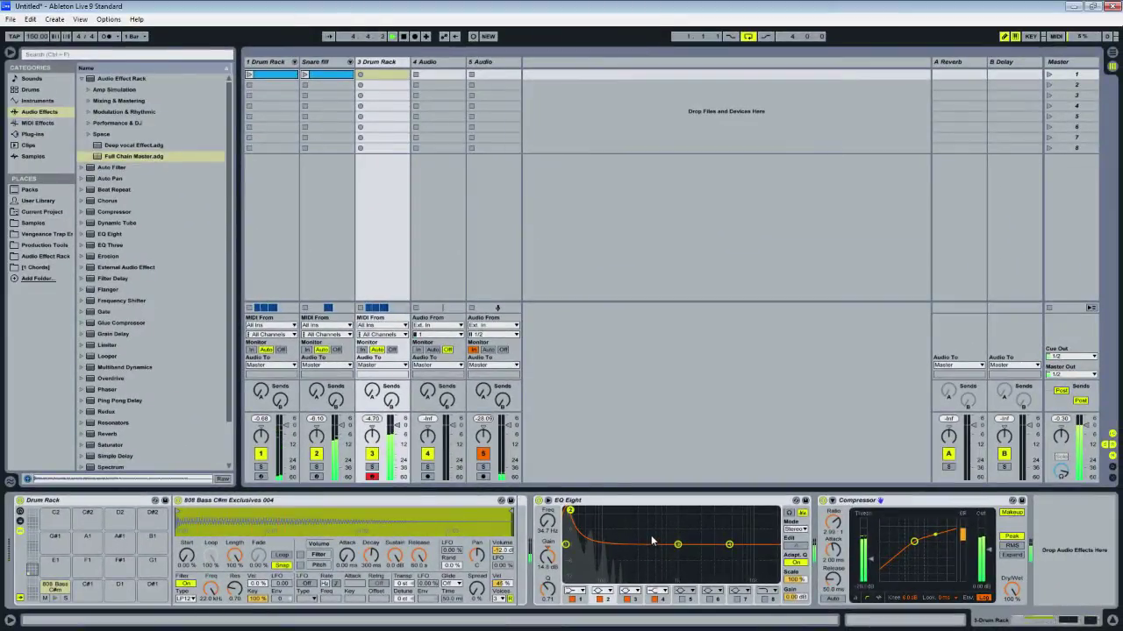
key(space)
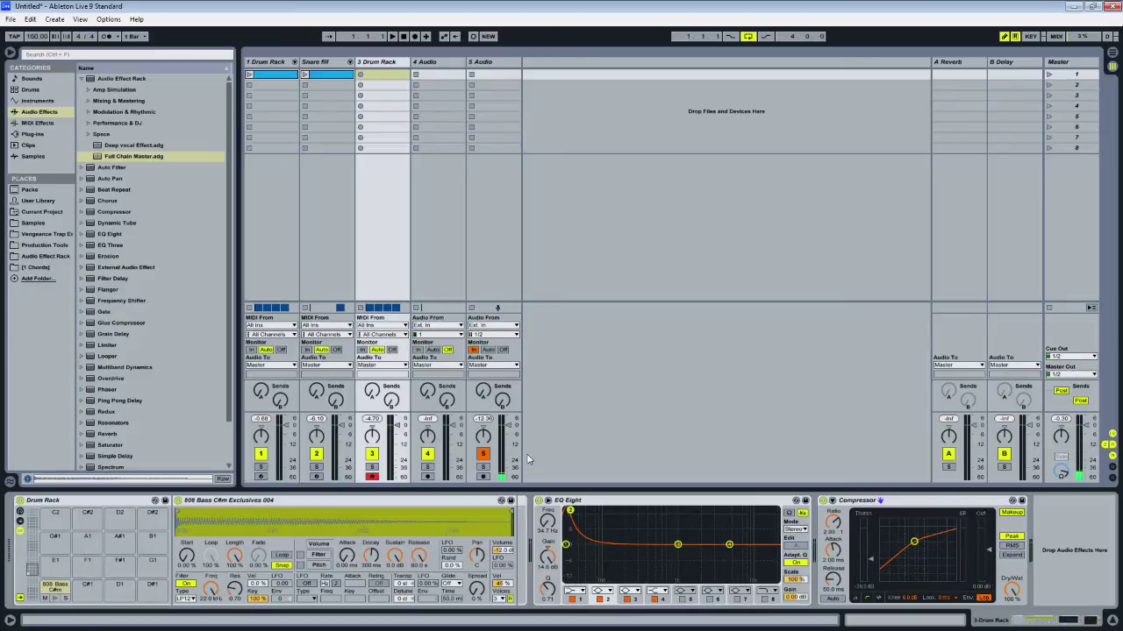
Place Chant Hey 001.wav from the Vocals & Chants folder across bars 1 to 4 of the 4 Audio track and play the loop.
click(33, 221)
scroll(90, 247, down, 3)
click(90, 246)
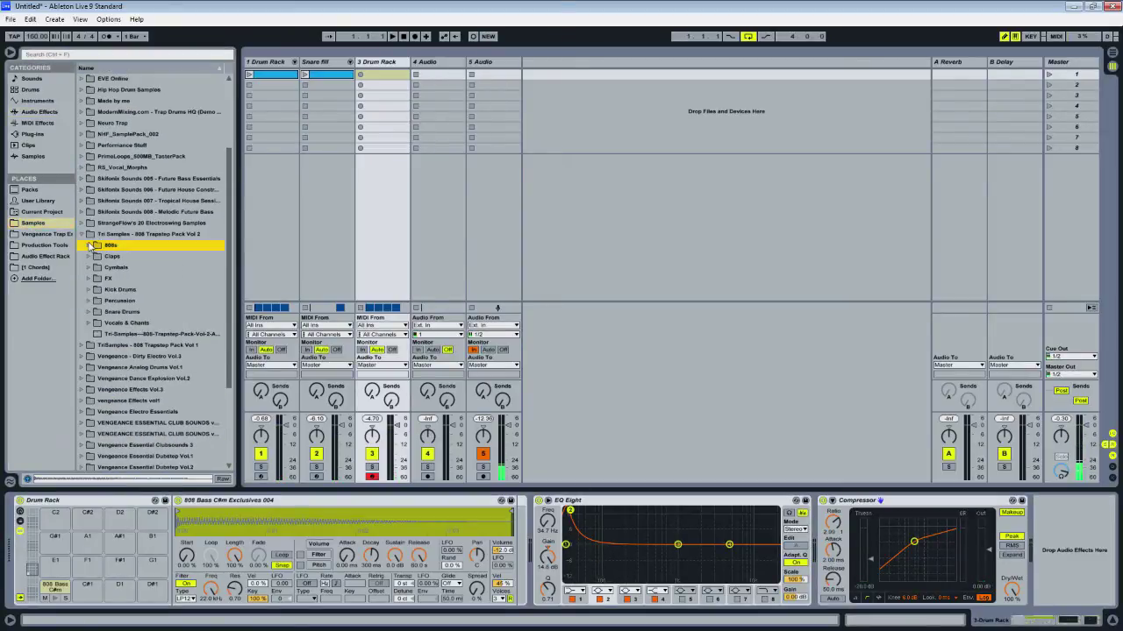
click(97, 322)
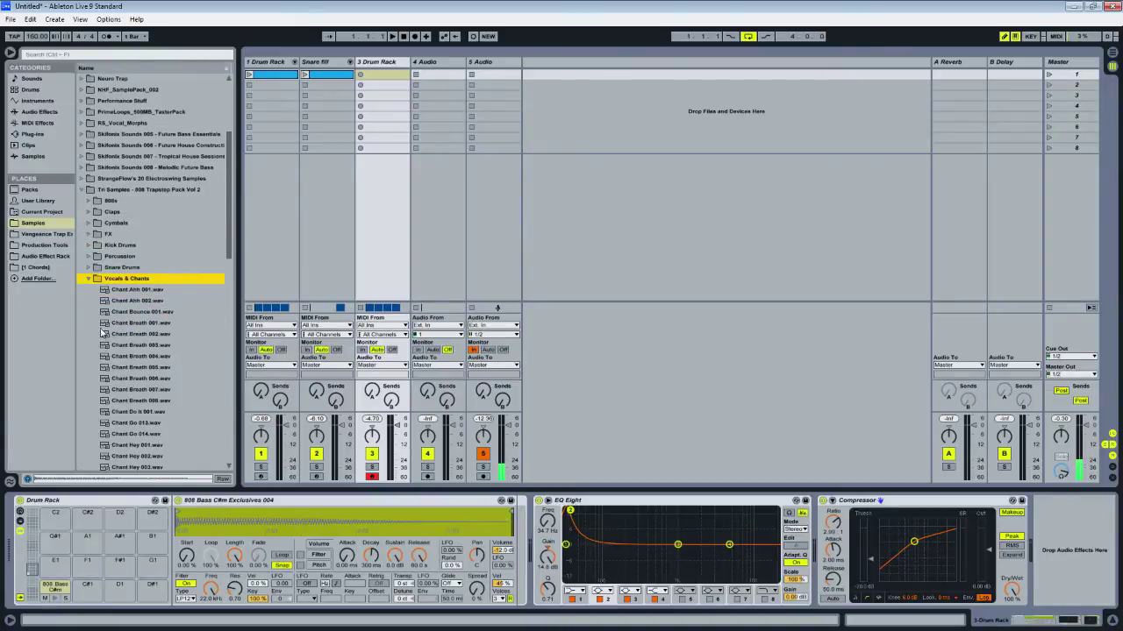
click(136, 334)
key(Tab)
key(space)
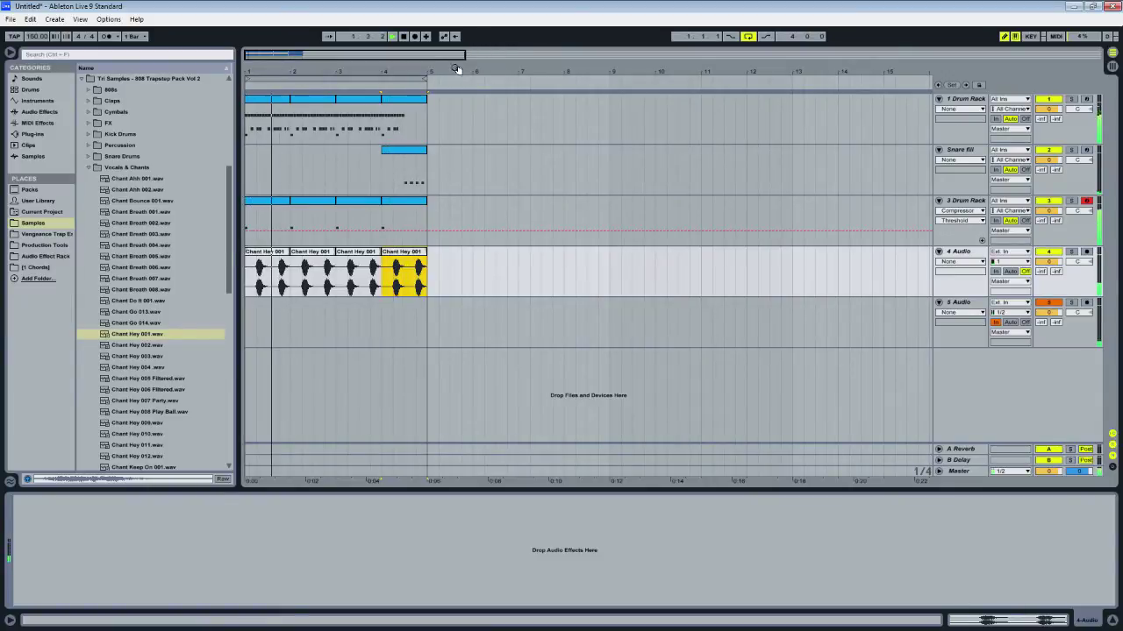
drag(396, 60, 395, 97)
Duplicate the 3 Drum Rack bass track together with its EQ Eight and Compressor.
key(Tab)
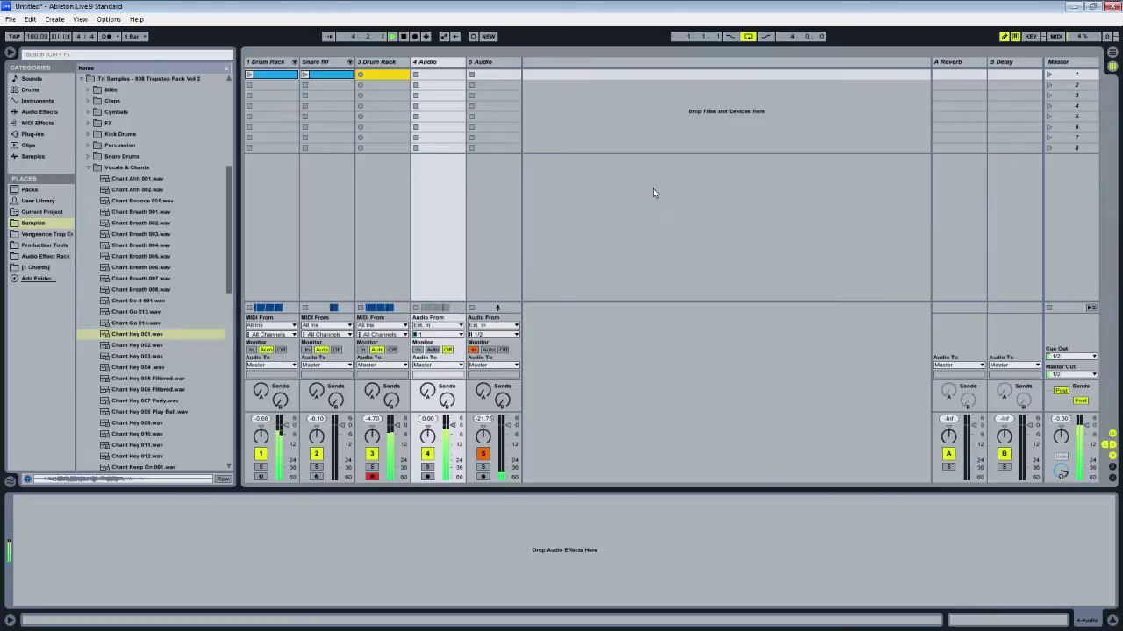
click(386, 63)
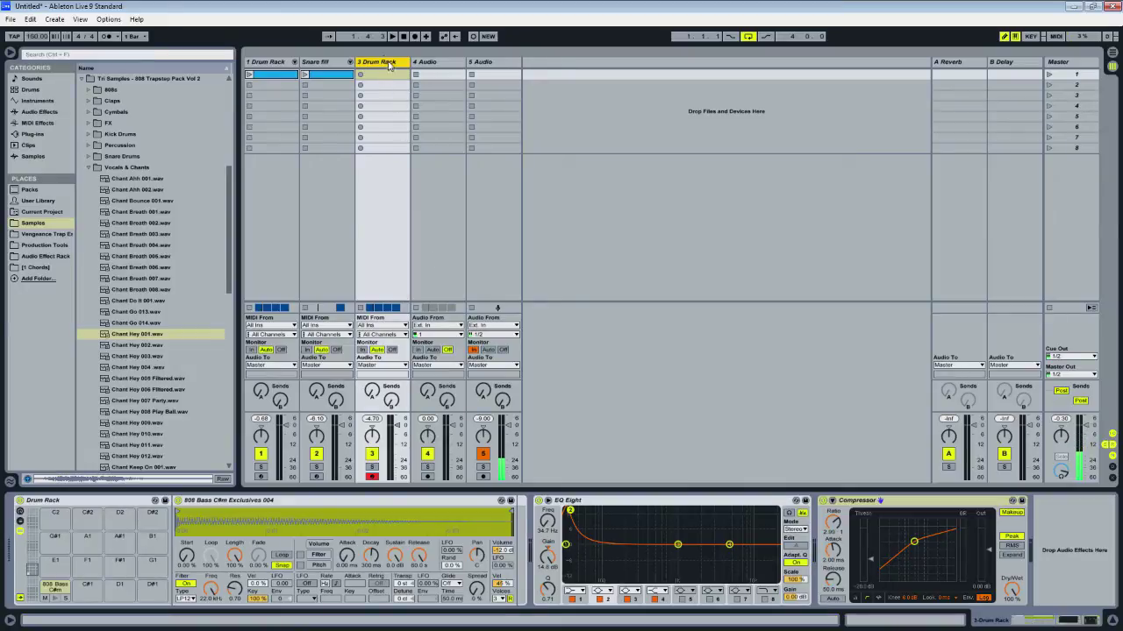
key(ctrl+d)
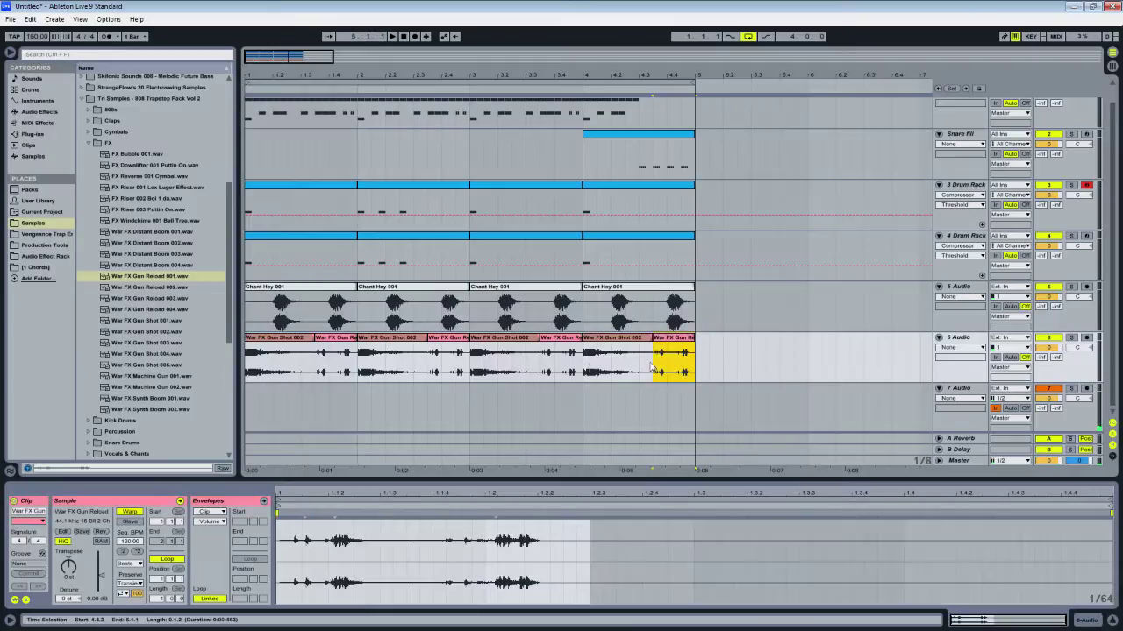
Play the full arrangement loop and open the bar-2 clip of the 3 Drum Rack bass track.
click(245, 390)
key(space)
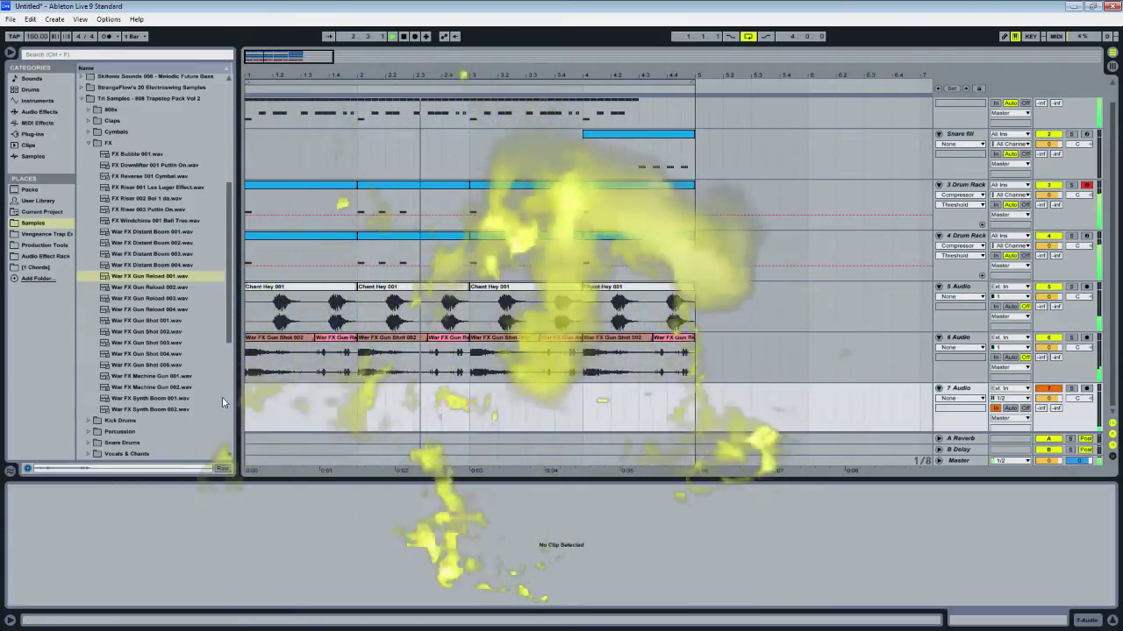
click(388, 188)
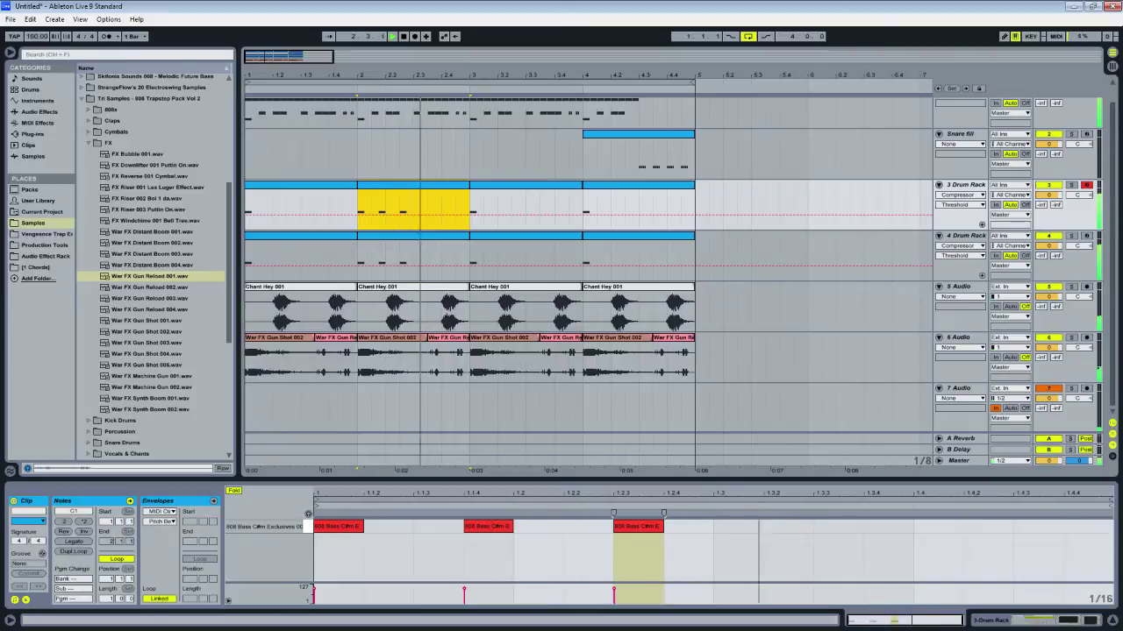
scroll(866, 204, up, 1)
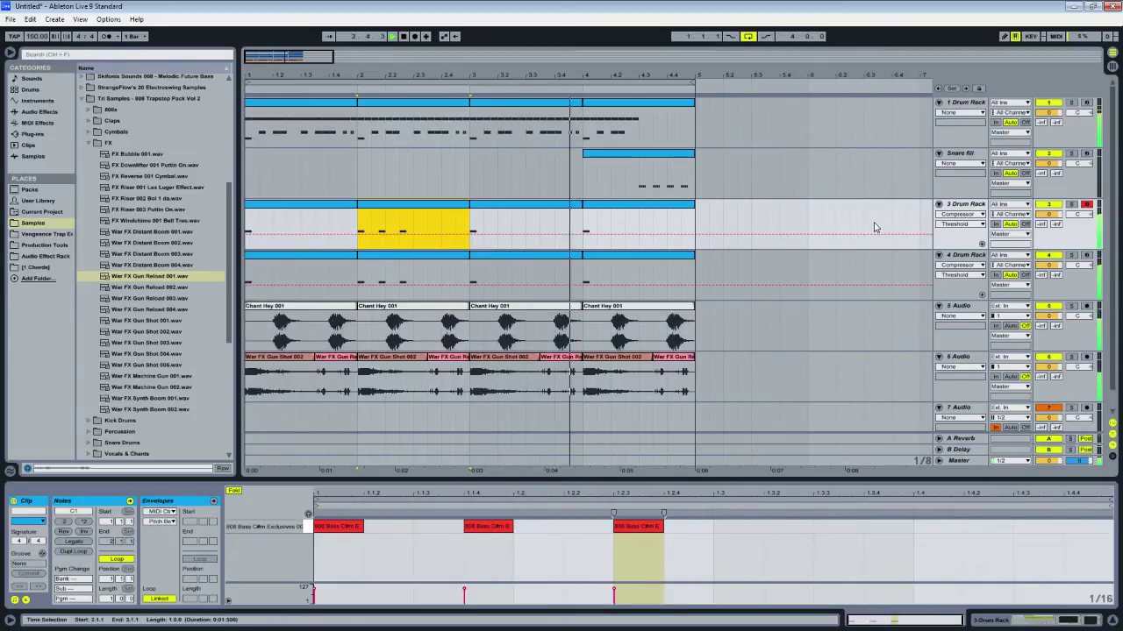
On the master track's Full Chain Master rack, set Base Gain to about 3.96 dB and High Gain to about 7.95 dB.
click(1035, 625)
key(space)
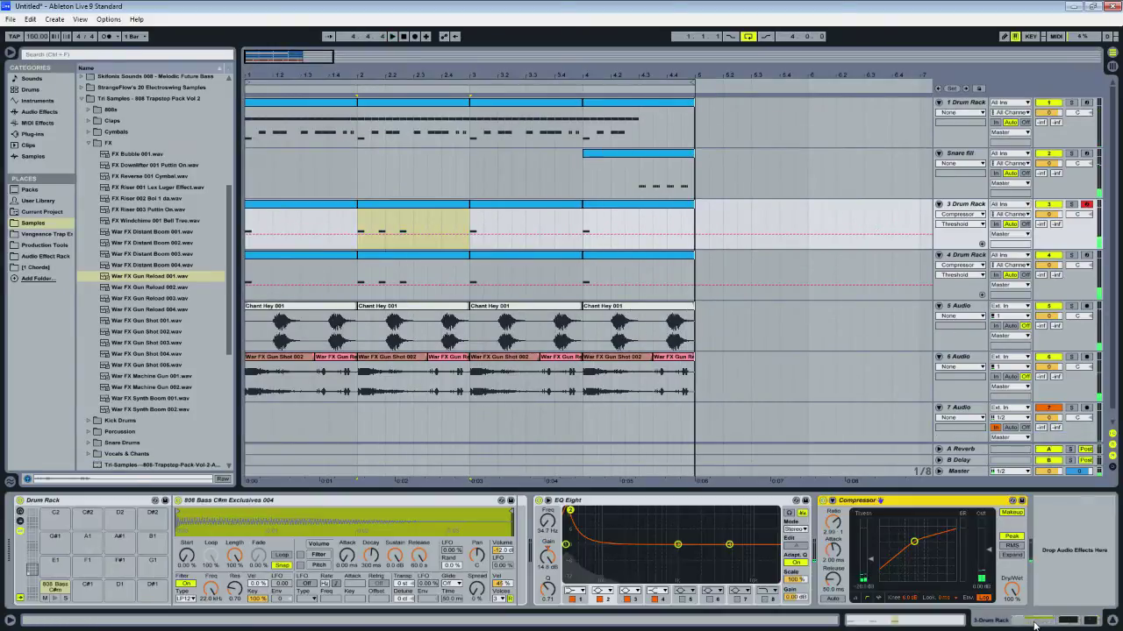
scroll(923, 410, down, 1)
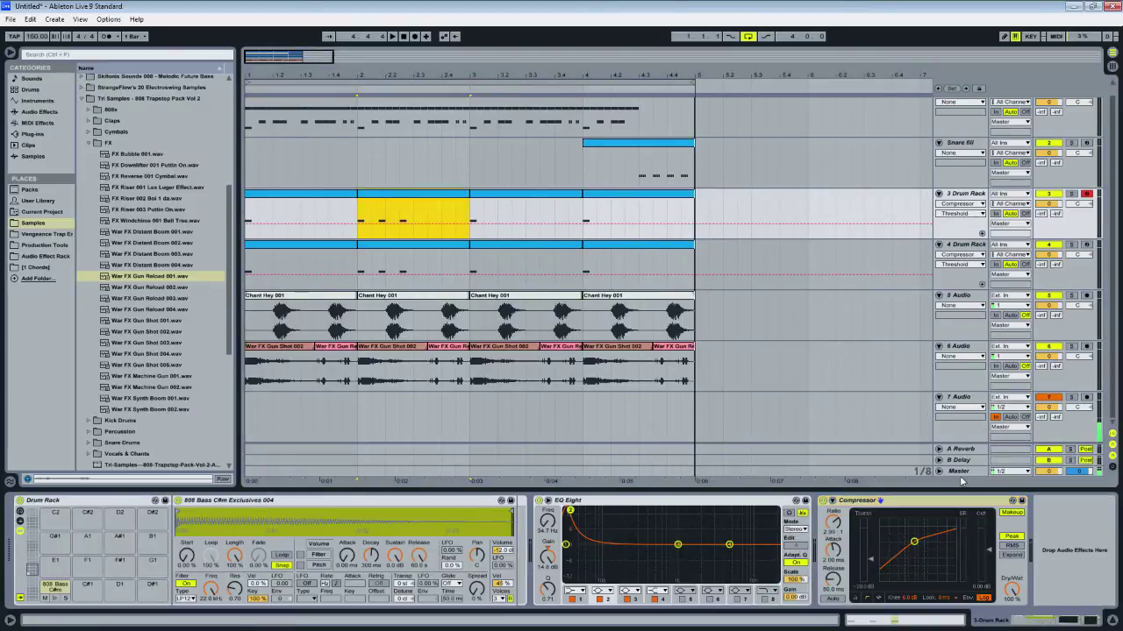
click(959, 471)
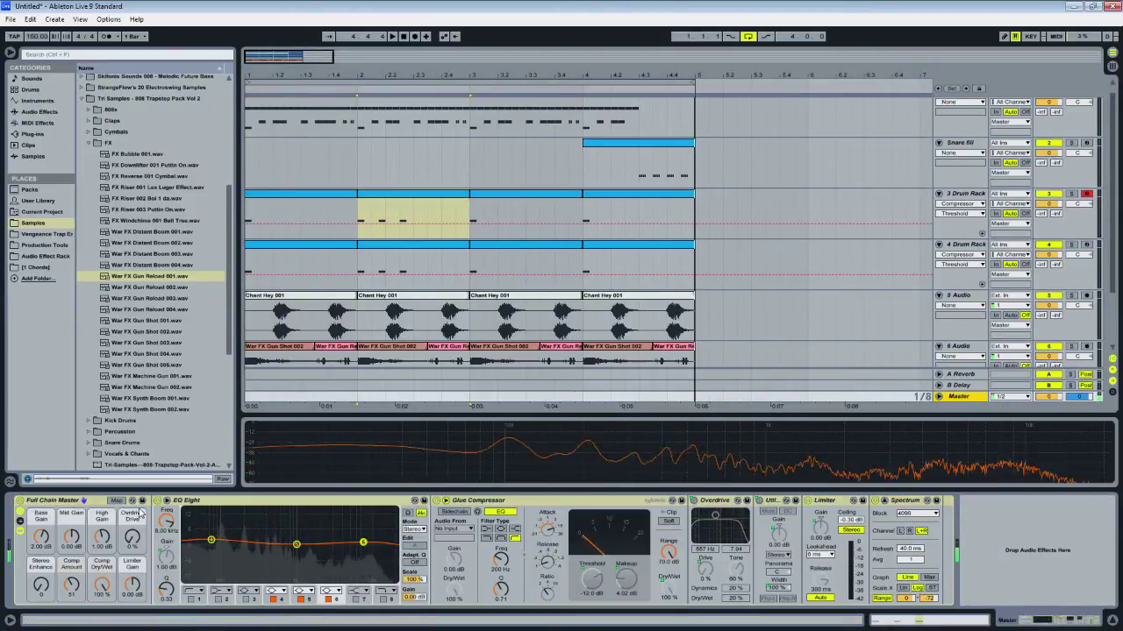
drag(37, 544, 37, 541)
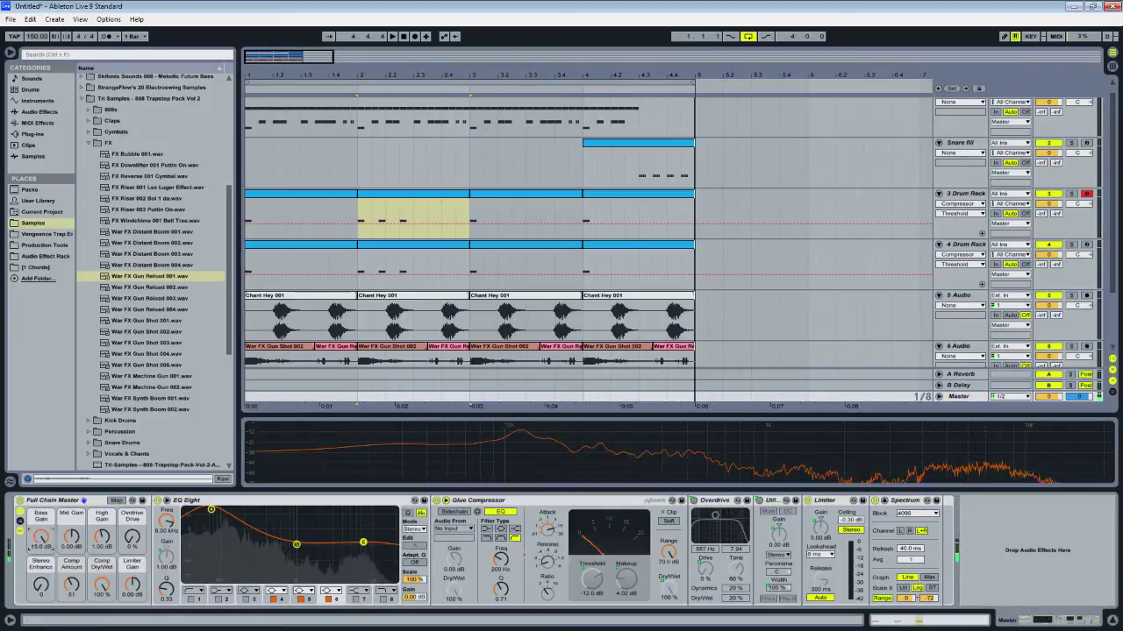
key(space)
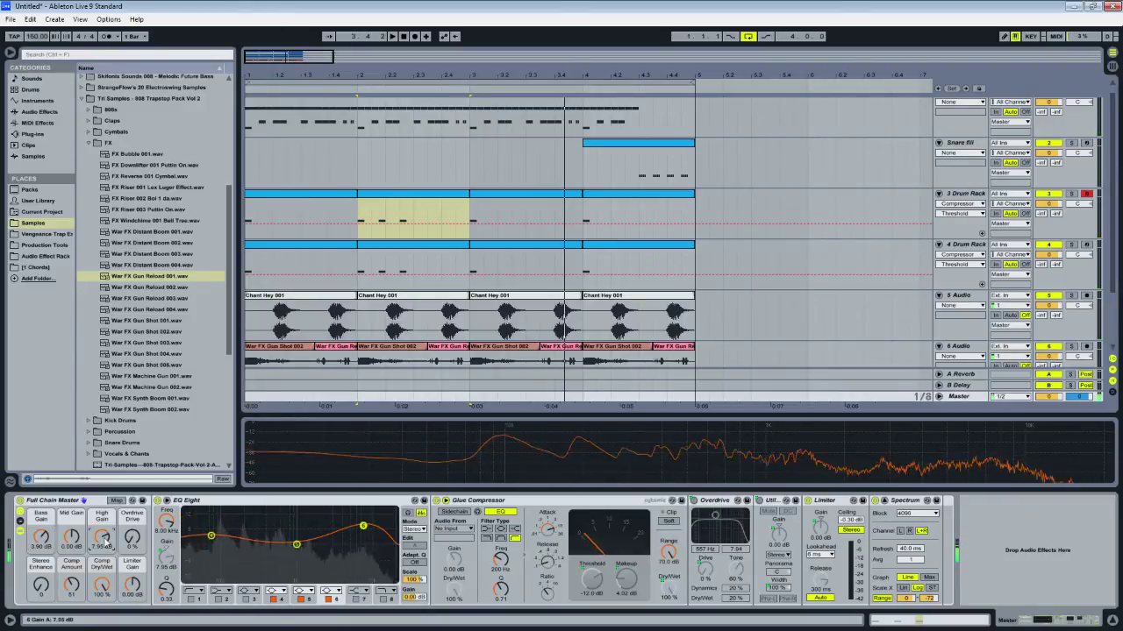
In Session view, unfold the 1 Drum Rack chains and boost the closed hi-hat's highs by about 5.58 dB with EQ Eight.
key(Tab)
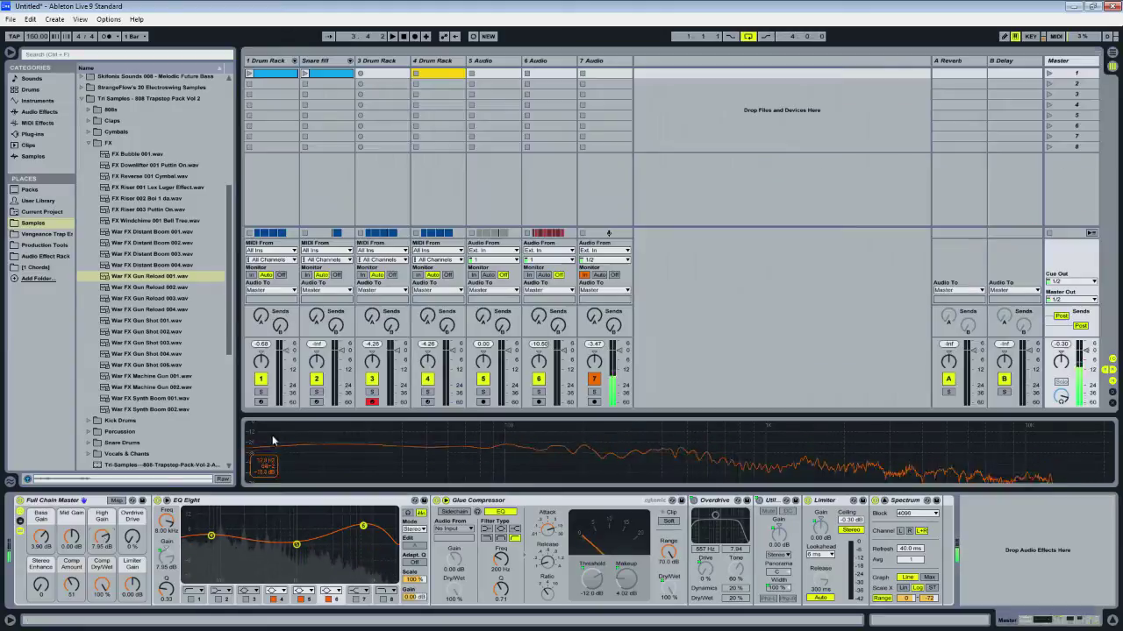
key(space)
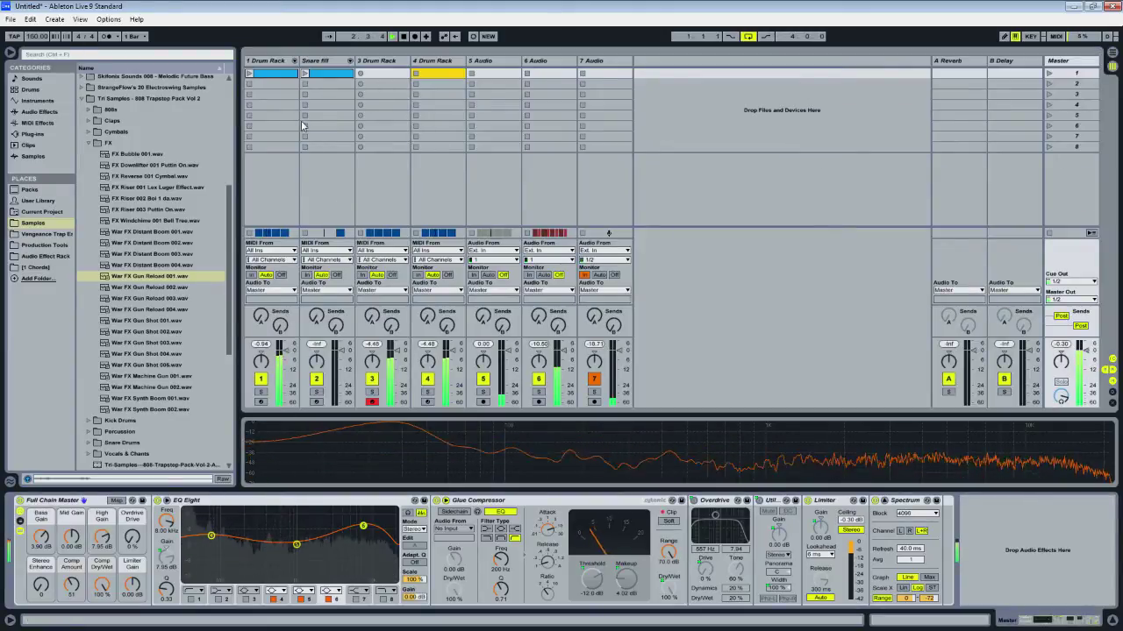
click(294, 61)
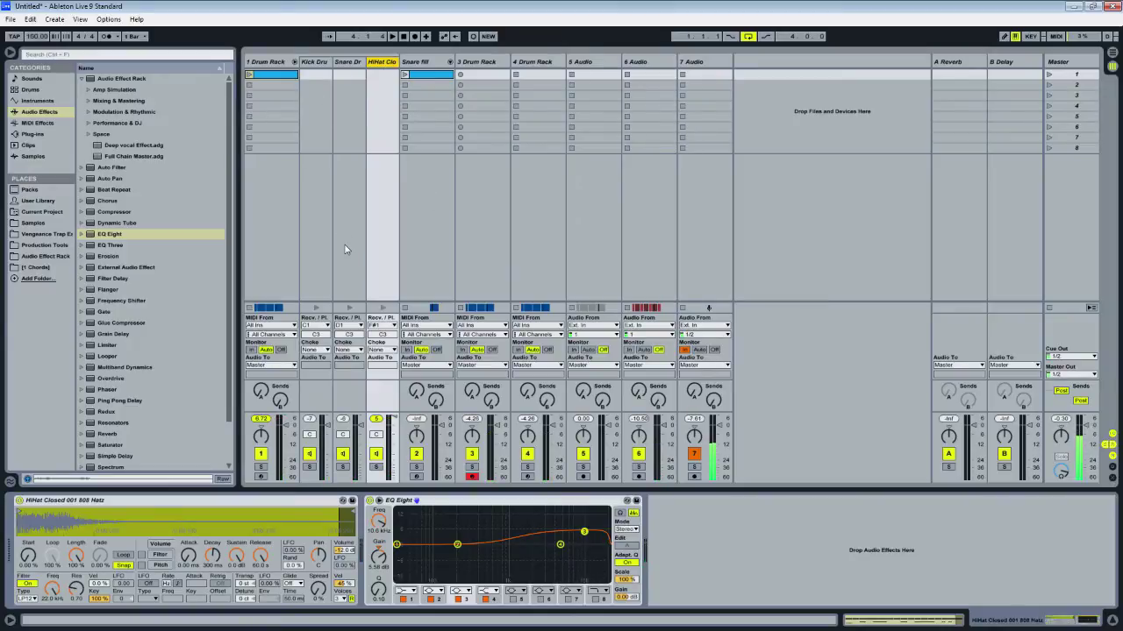
Return to the arrangement and open the bar-1 clip of 1 Drum Rack in the note editor.
key(Tab)
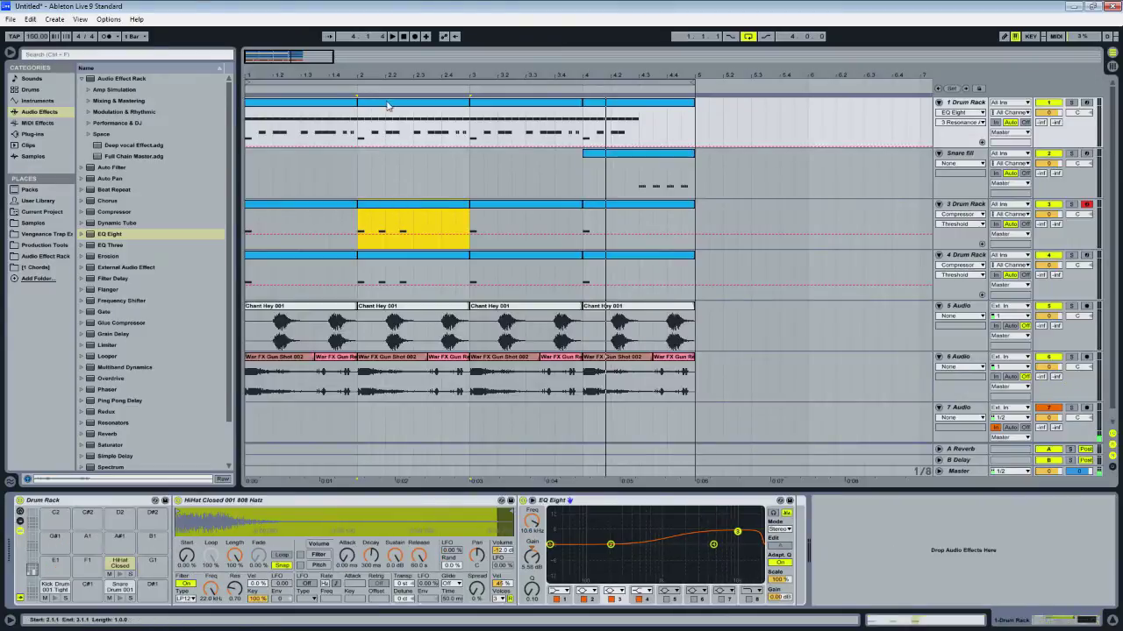
click(313, 107)
key(shift+Tab)
click(469, 528)
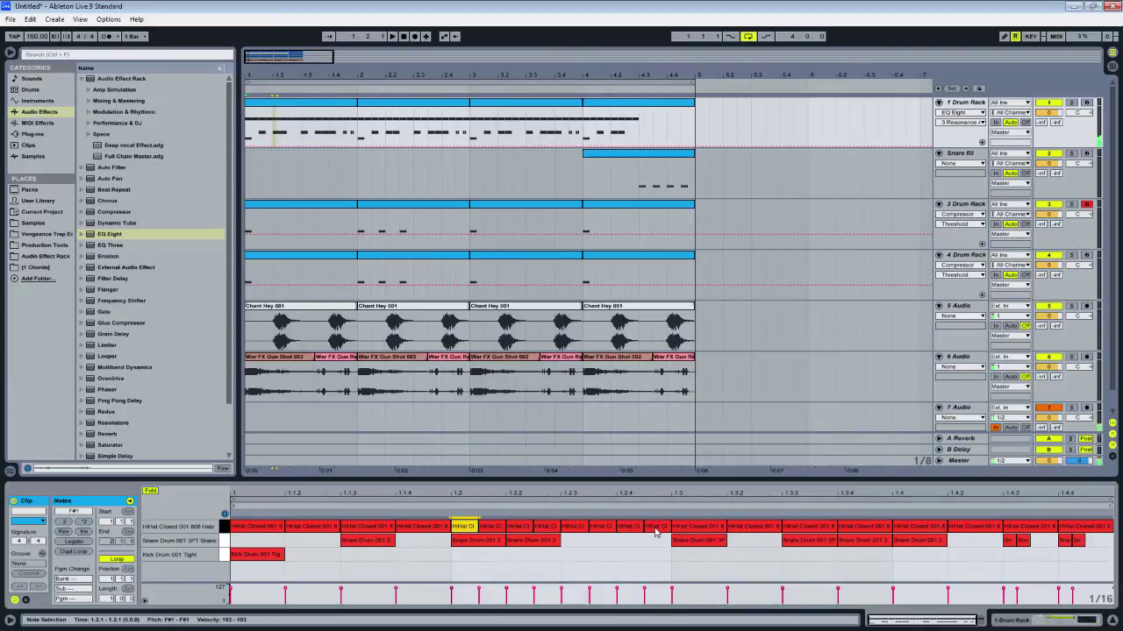
shift+click(656, 526)
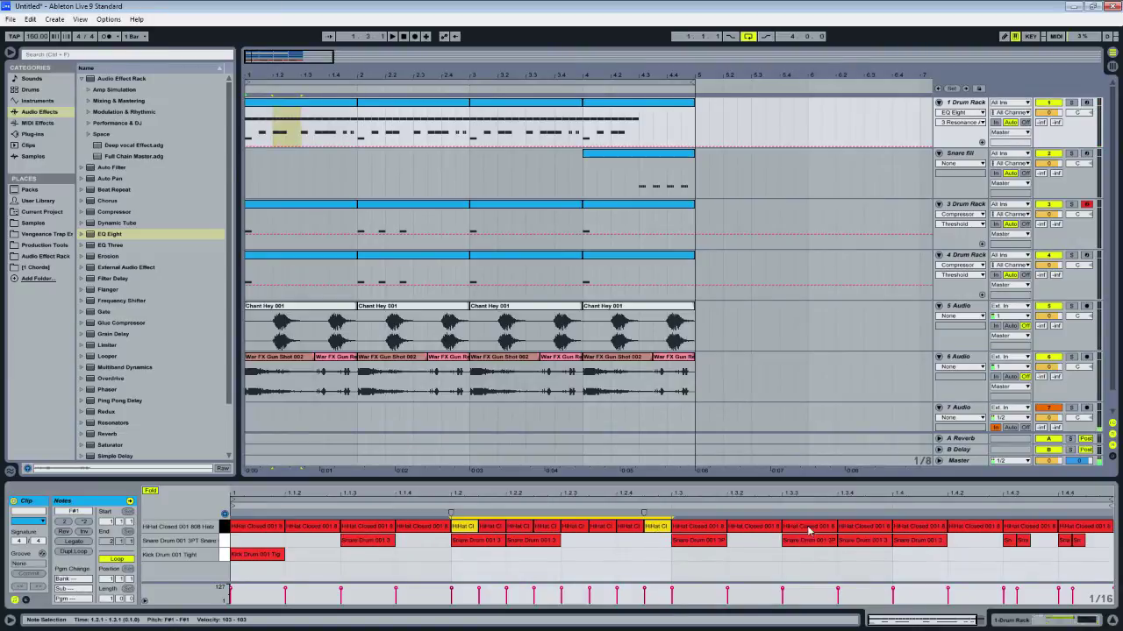
click(464, 526)
shift+click(658, 528)
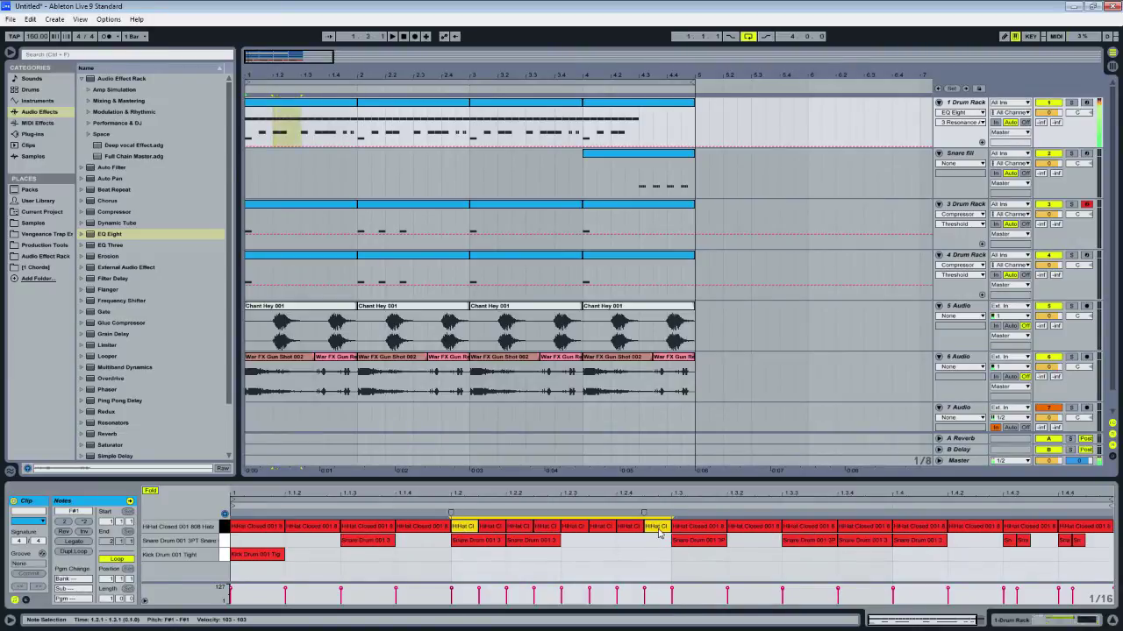
click(457, 527)
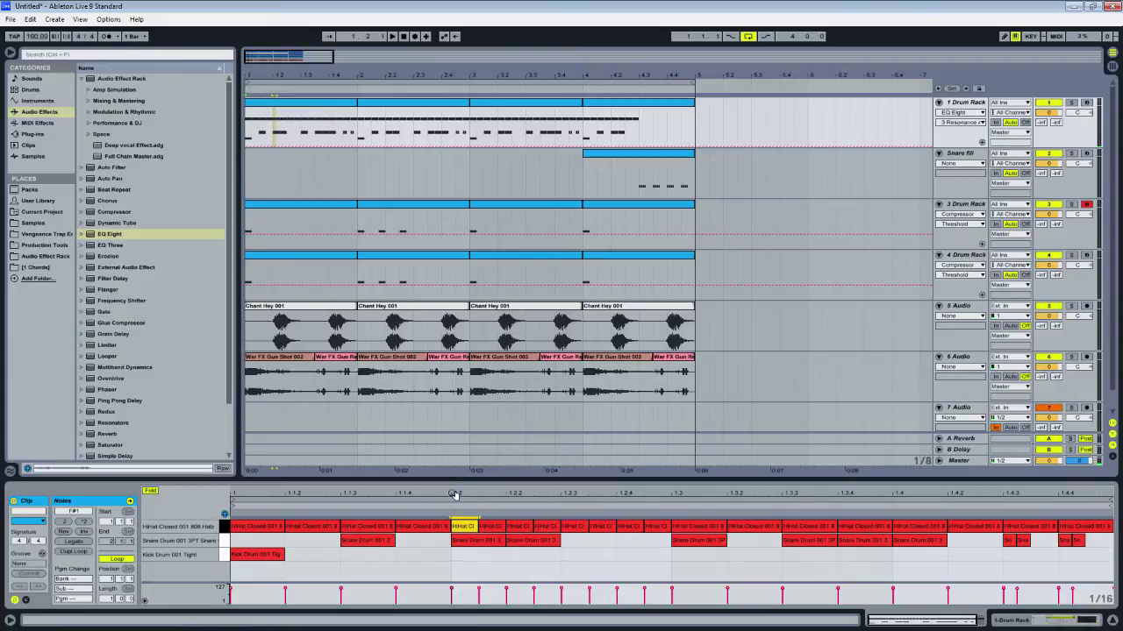
Copy the eight fast closed hi-hat notes on beat 2 of the clip to beat 4, with folding off only during the edit.
click(150, 492)
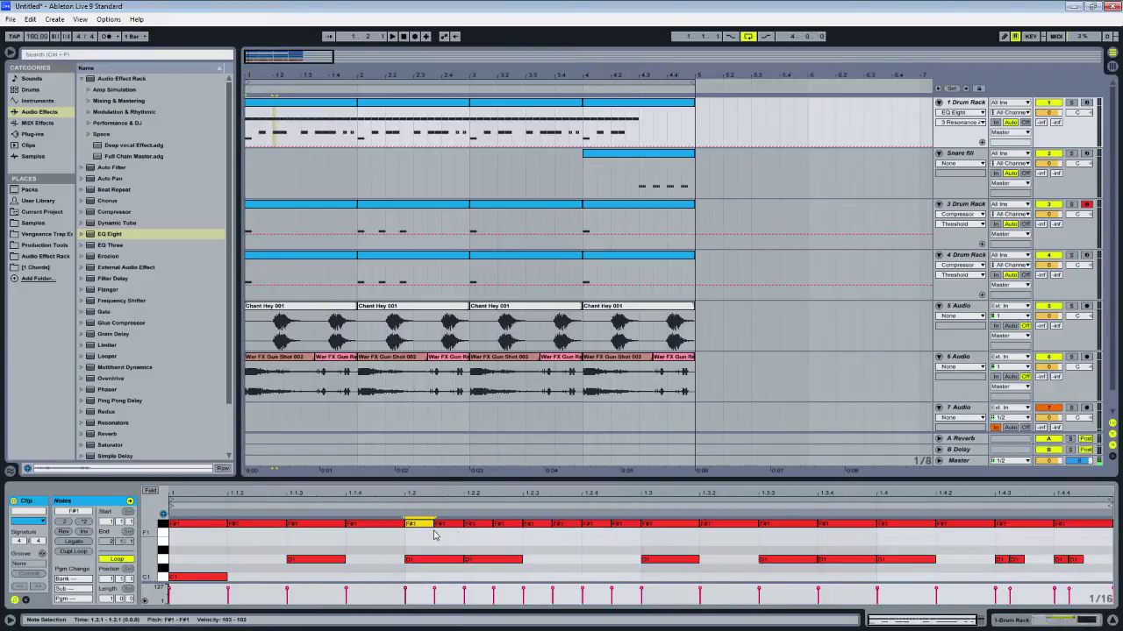
drag(434, 535, 617, 519)
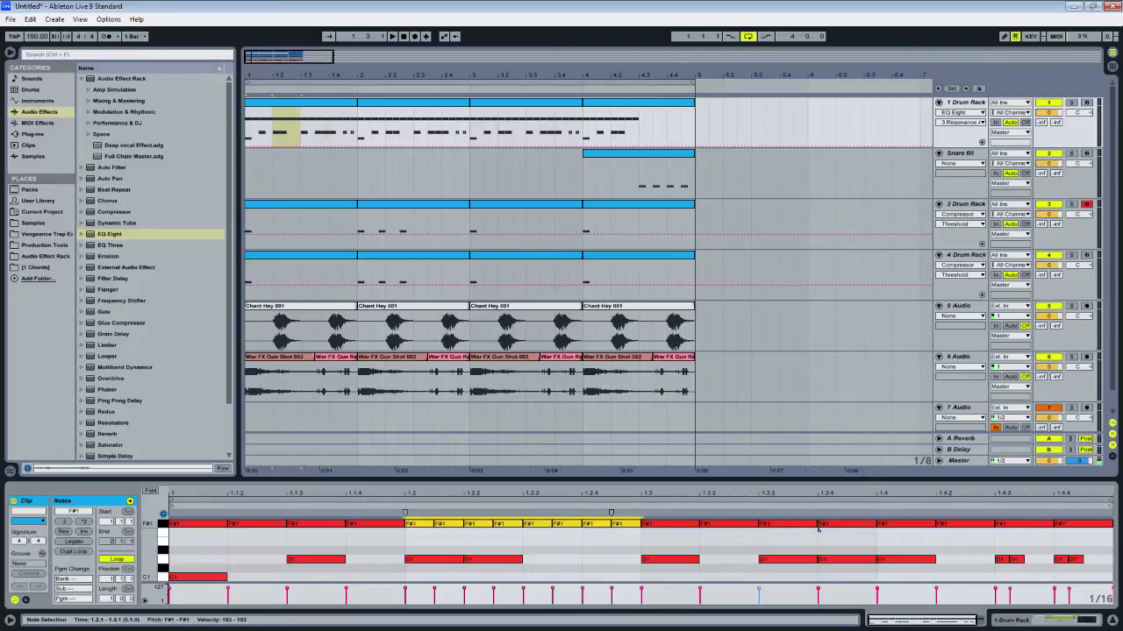
key(ctrl+v)
drag(819, 526, 881, 528)
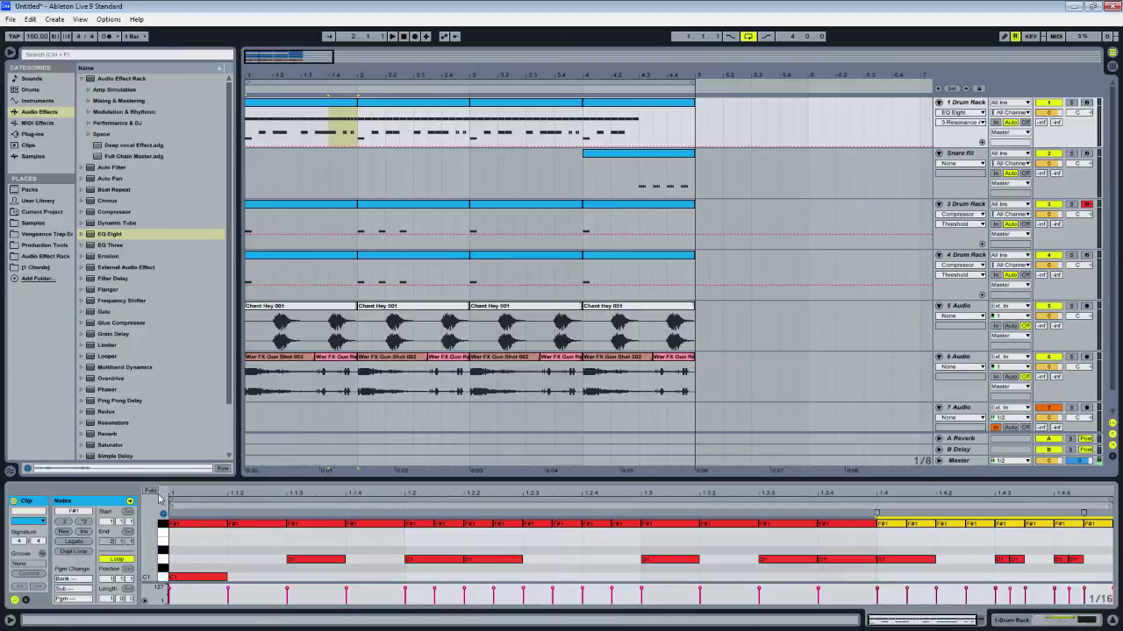
click(151, 491)
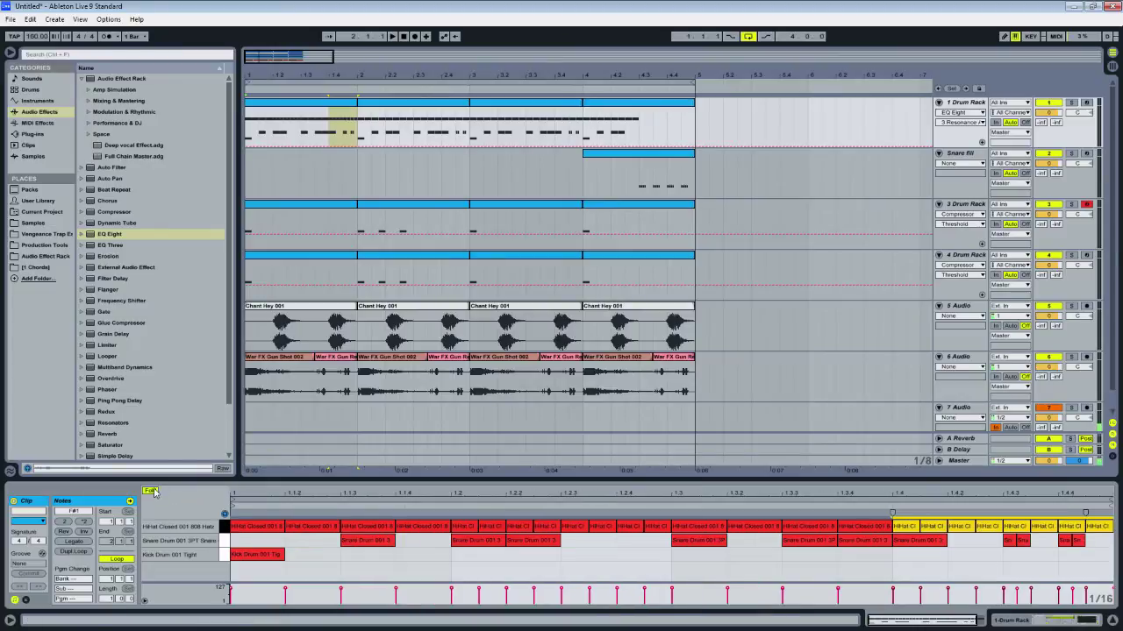
Play the loop and duplicate the edited bar-1 clip of 1 Drum Rack over bars 2 and 3.
click(394, 37)
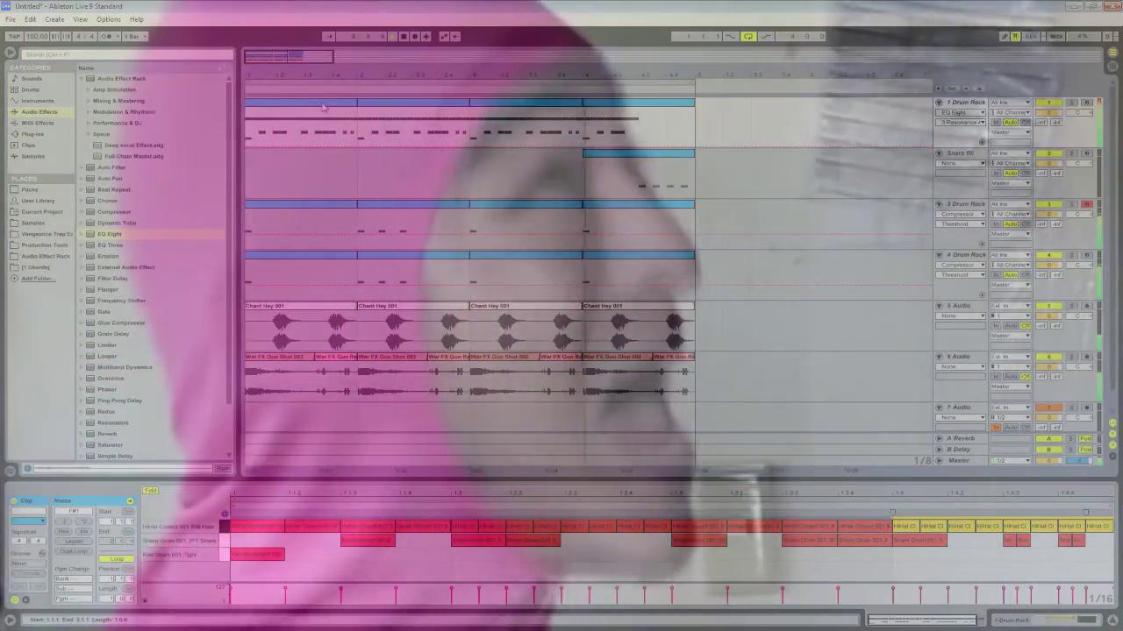
click(320, 105)
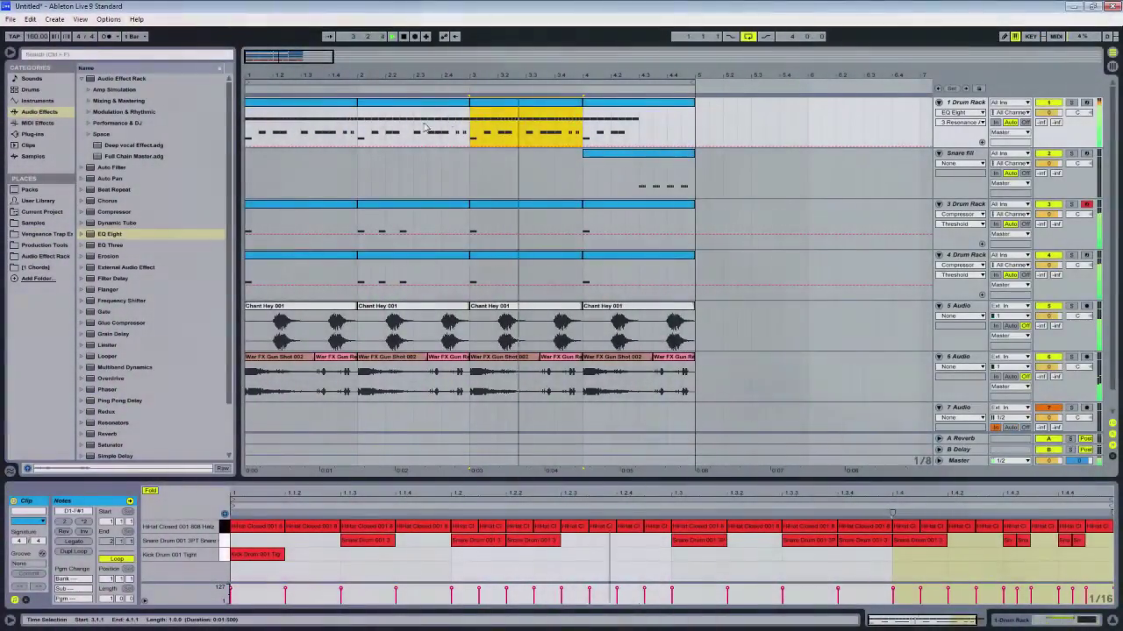
click(581, 175)
key(space)
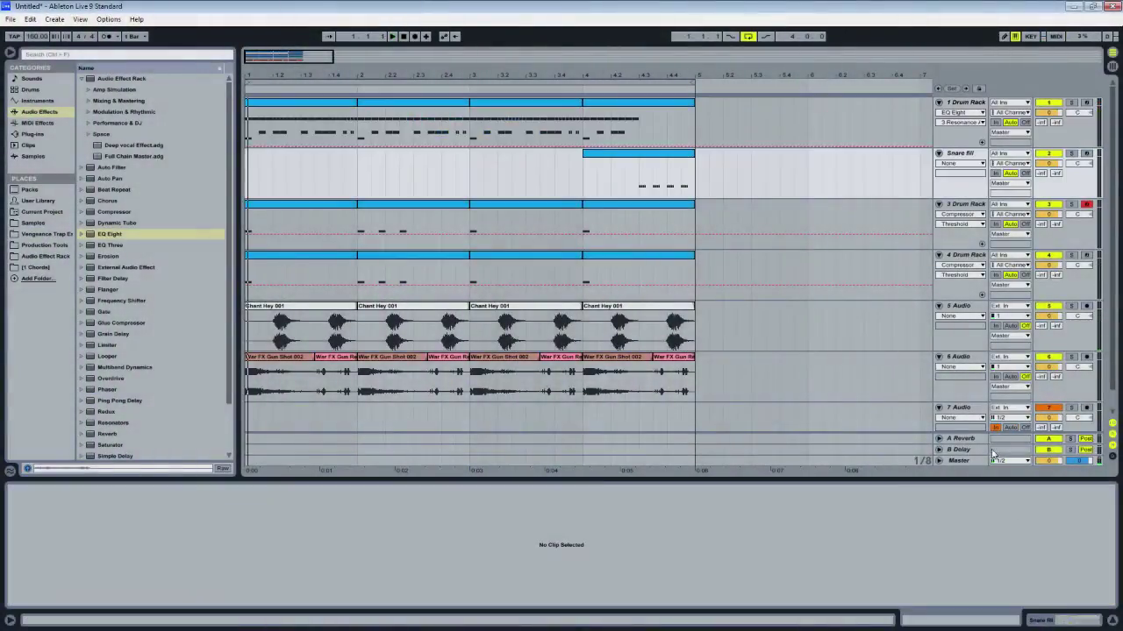
Show the master effect chain in Session view, play the loop and adjust the 1 Drum Rack track volume.
click(974, 462)
key(shift+Tab)
key(Tab)
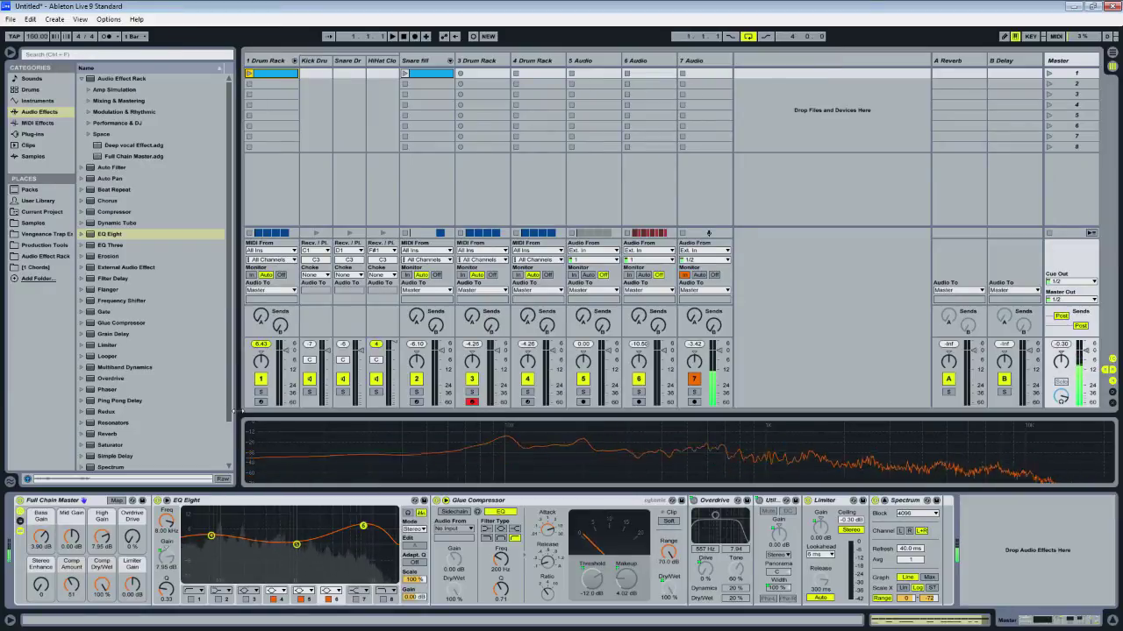
key(space)
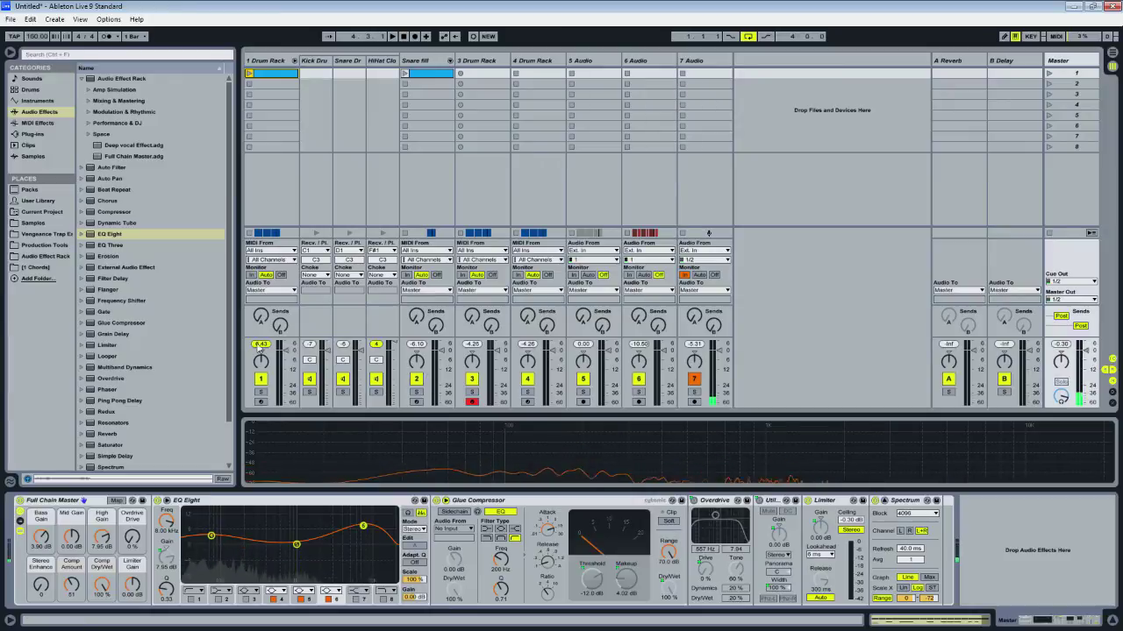
click(283, 354)
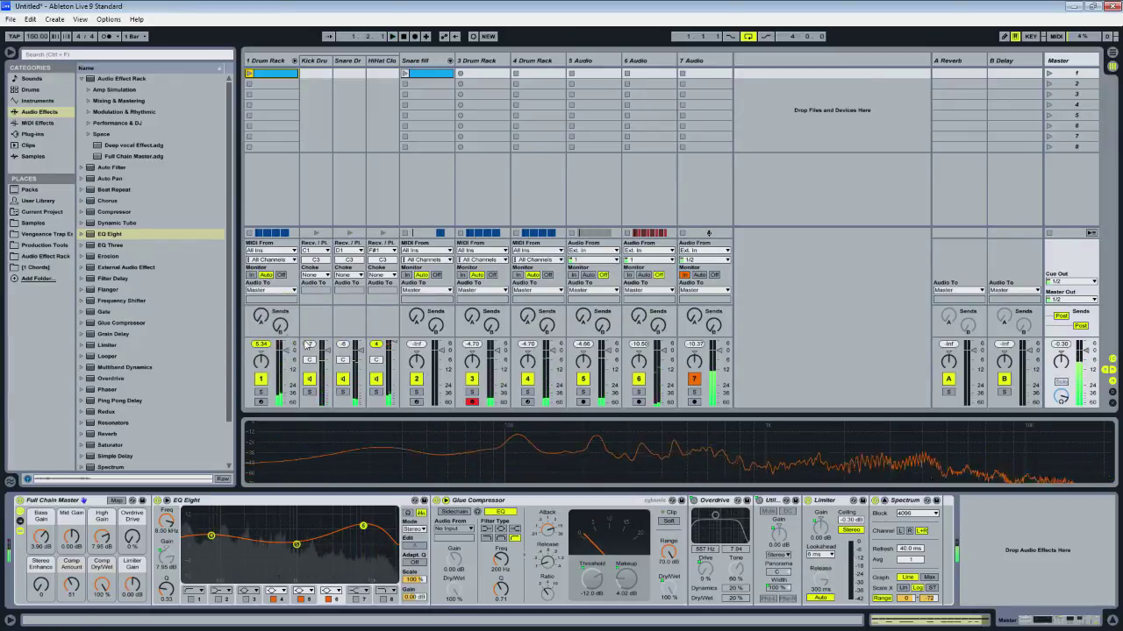